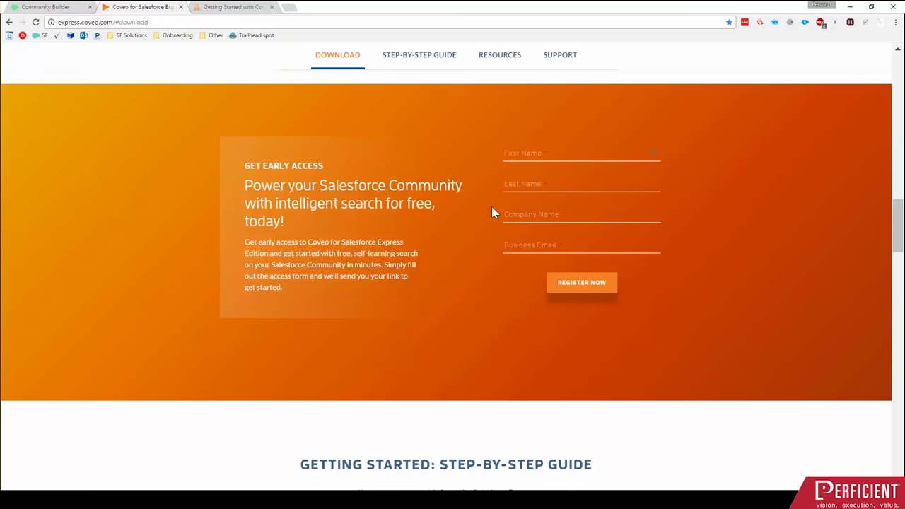
- Glance at the Getting Started docs, then read the Coveo Express step-by-step guide down to Resources
click(239, 8)
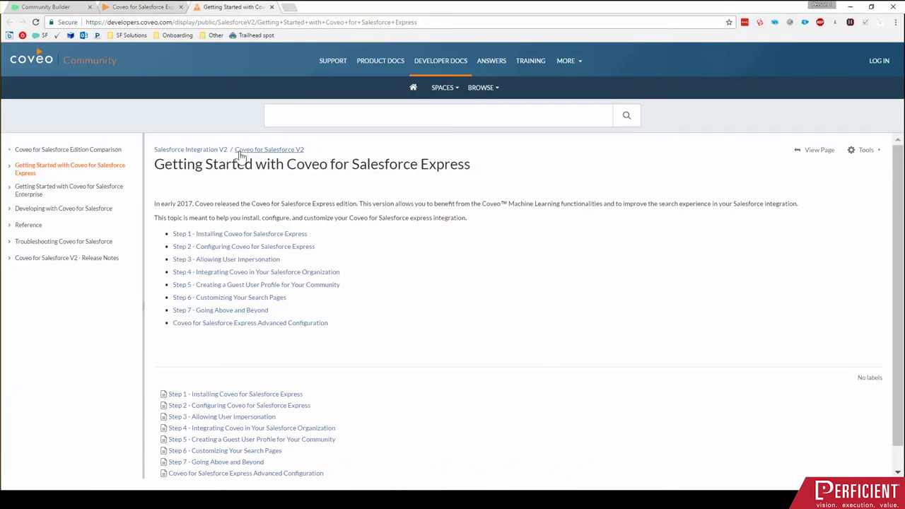
click(156, 8)
scroll(429, 306, down, 5)
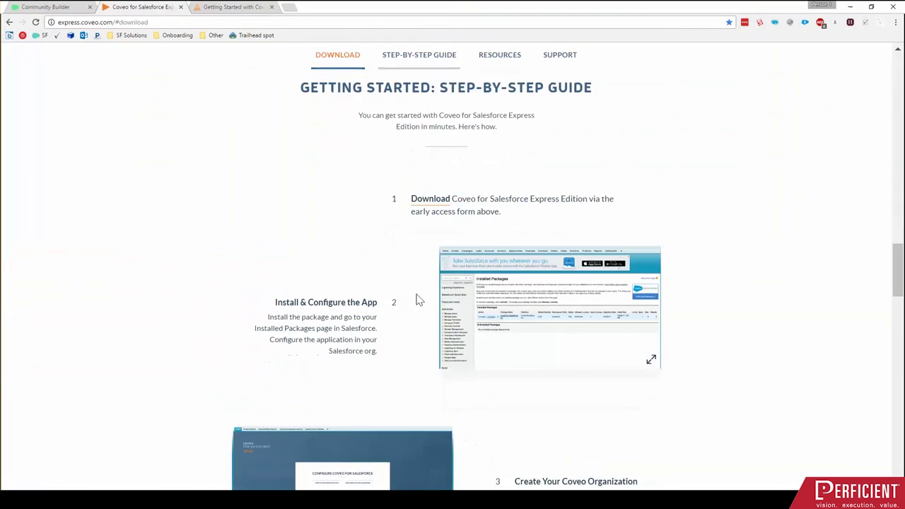
scroll(417, 300, down, 12)
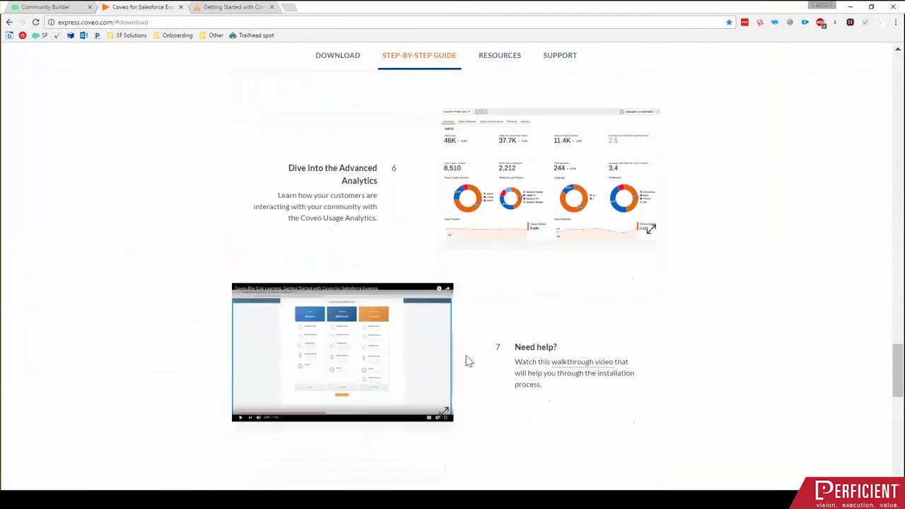
scroll(467, 361, down, 4)
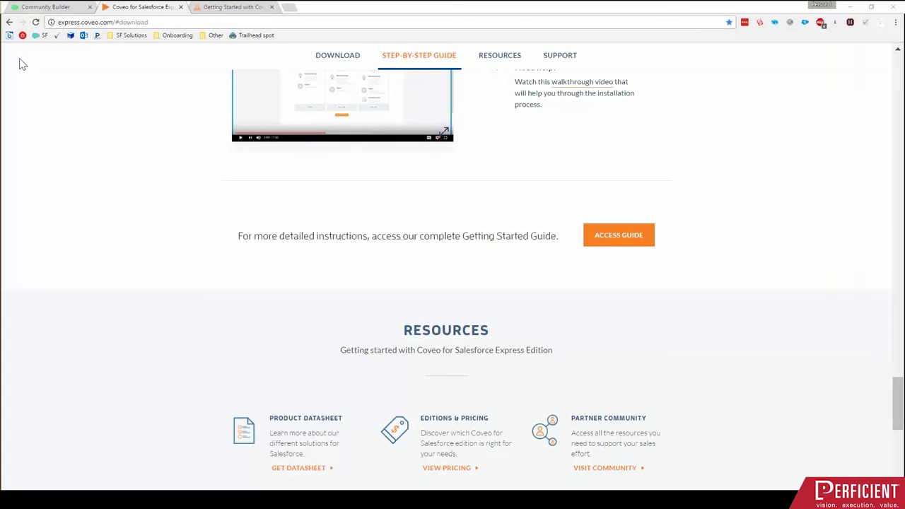
- Search the community for 'testing' and look over the standard results
click(60, 8)
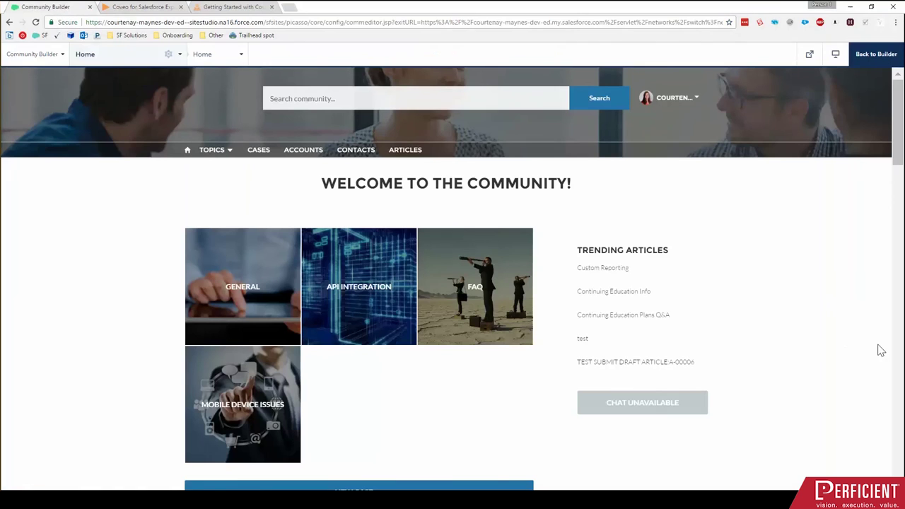
click(352, 99)
text(testing)
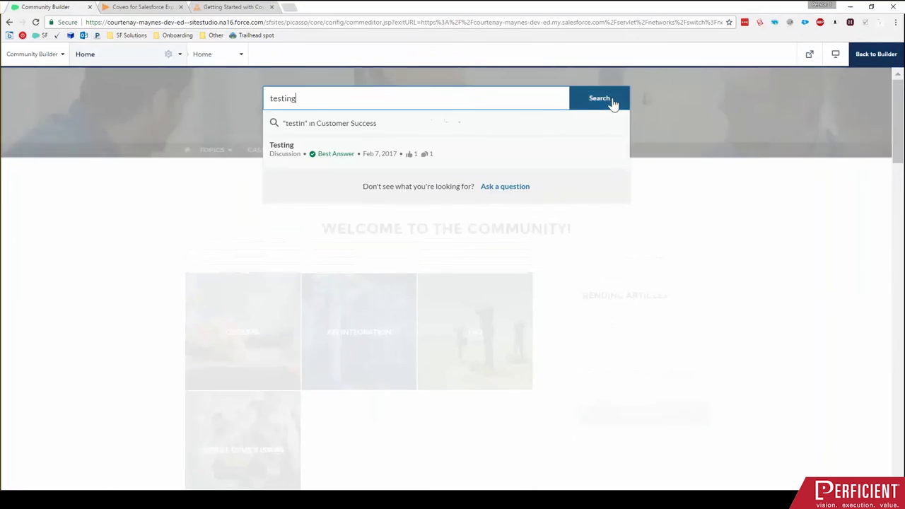
click(604, 317)
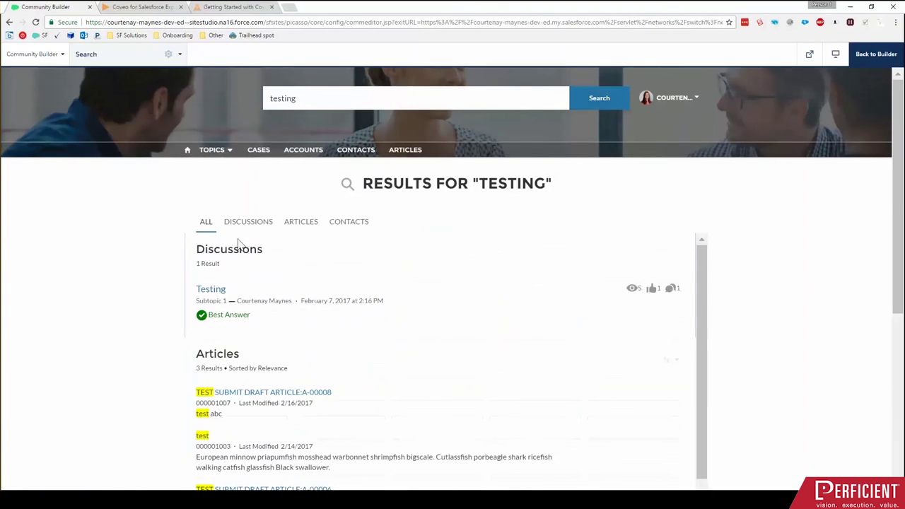
scroll(371, 297, down, 2)
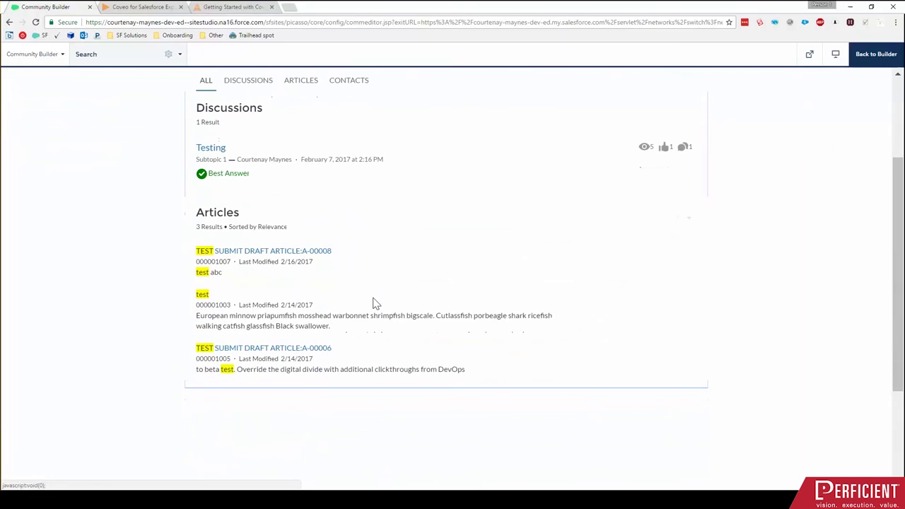
scroll(373, 245, up, 1)
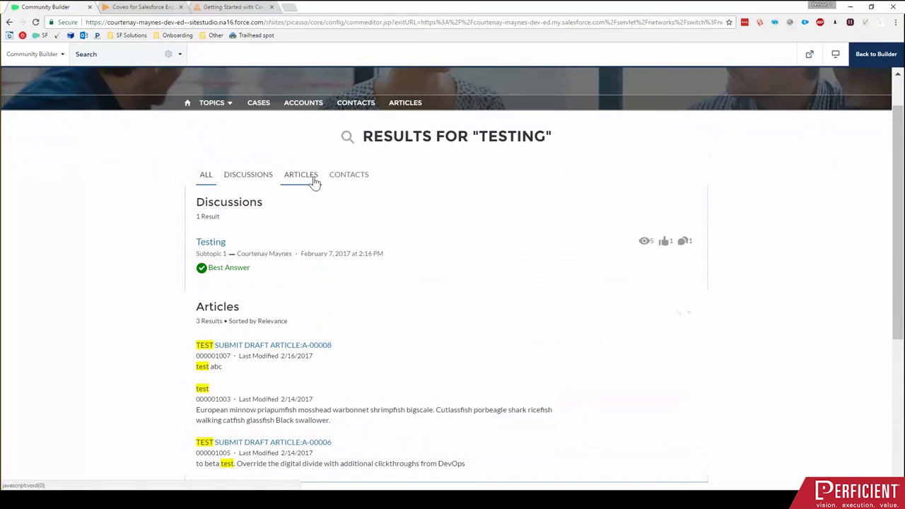
- Compare the Discussions, Articles and All result tabs, then return to editing the results page
click(240, 178)
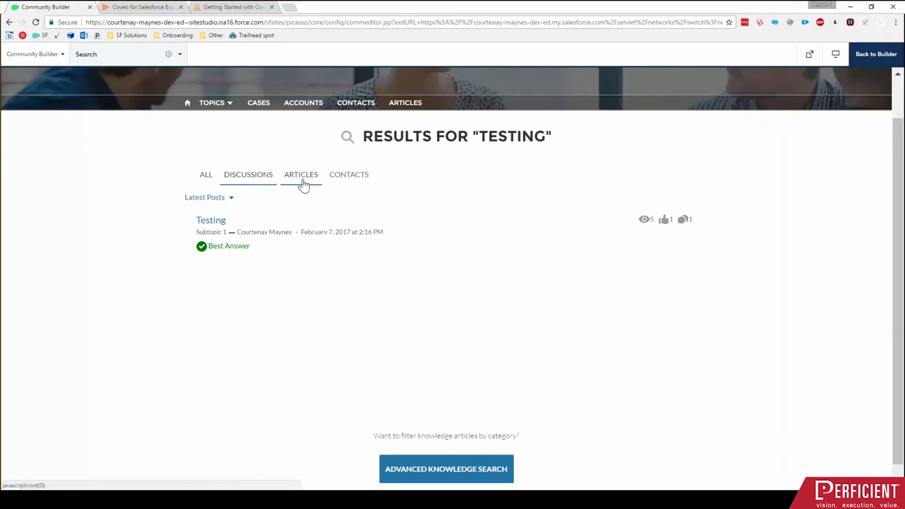
click(302, 183)
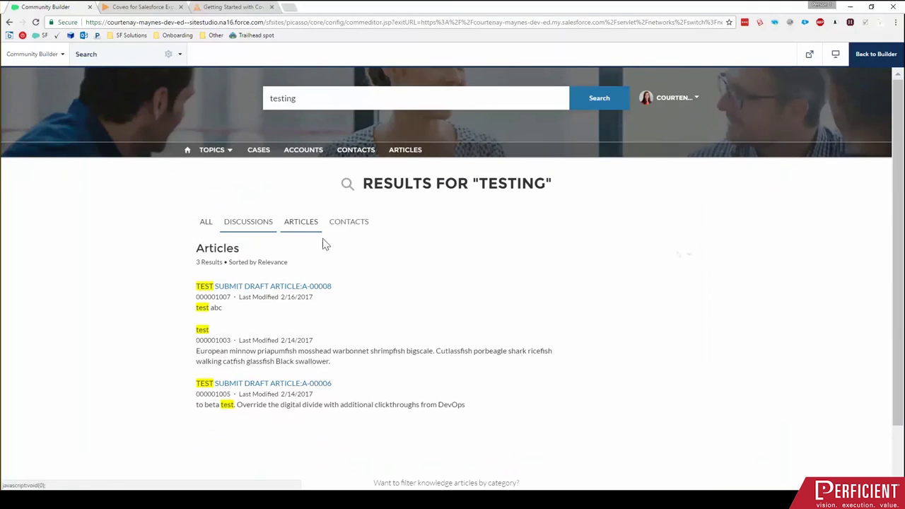
click(204, 223)
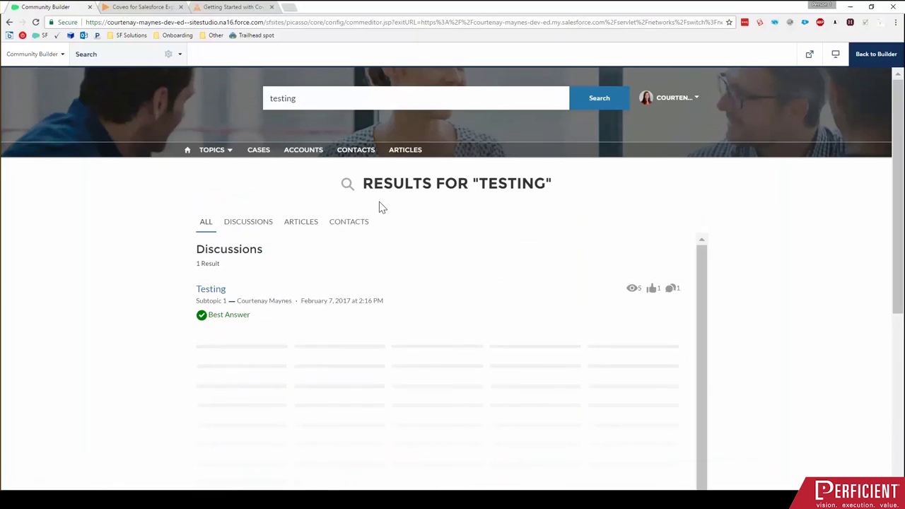
scroll(629, 255, down, 2)
scroll(565, 262, up, 1)
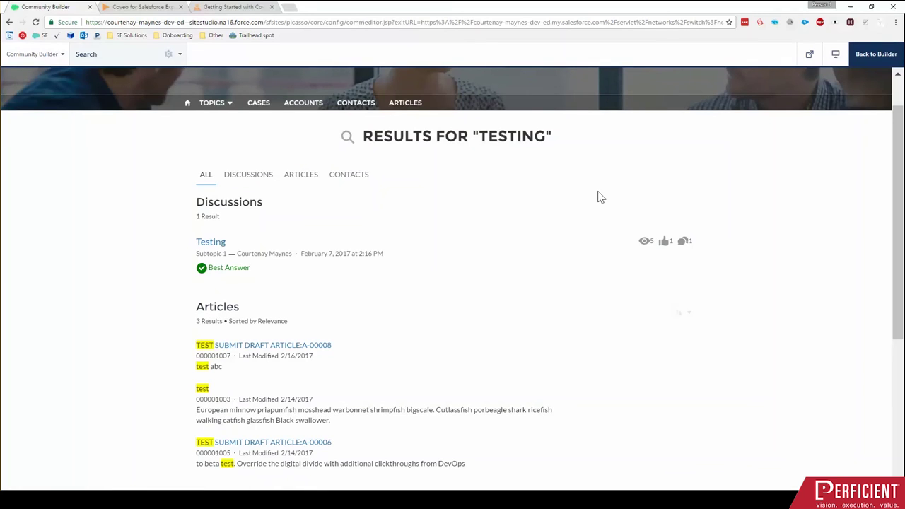
click(876, 53)
- Add Cases as a new tab in the Global Search Results component's properties
click(472, 295)
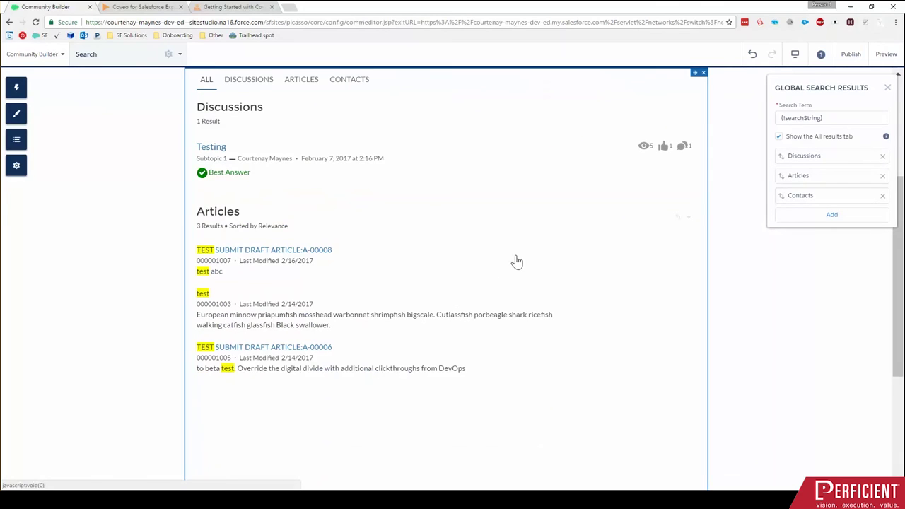
scroll(478, 167, up, 1)
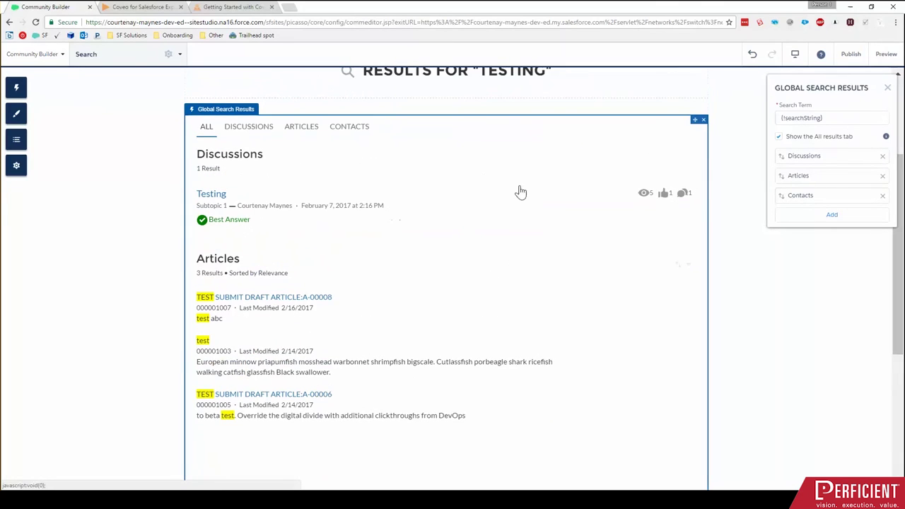
click(823, 217)
click(795, 220)
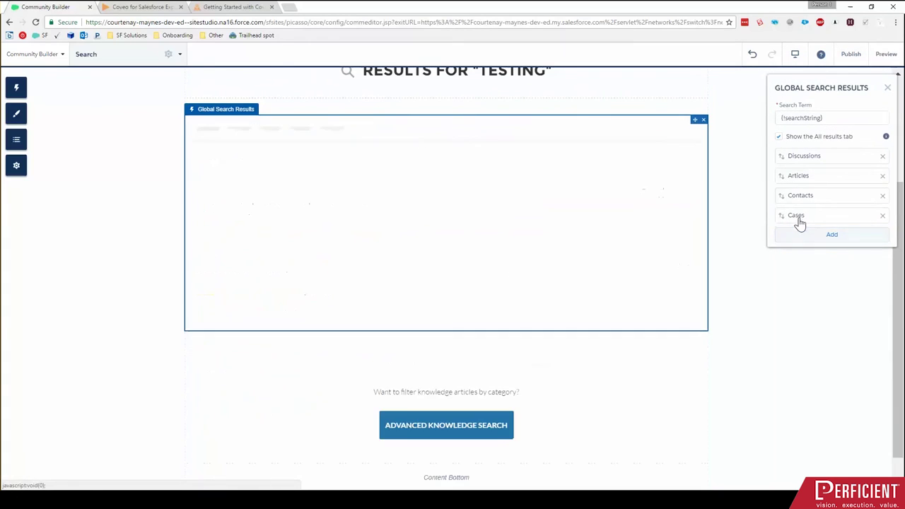
click(834, 235)
click(559, 355)
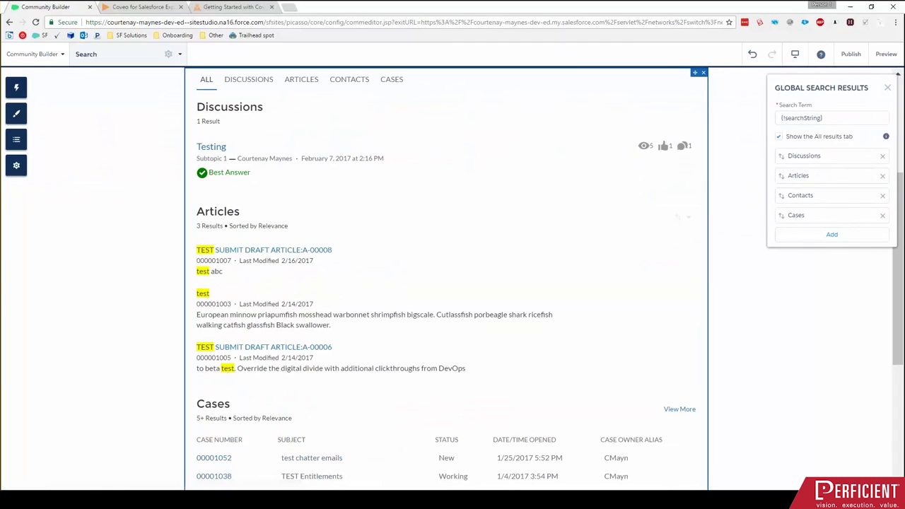
scroll(464, 206, up, 1)
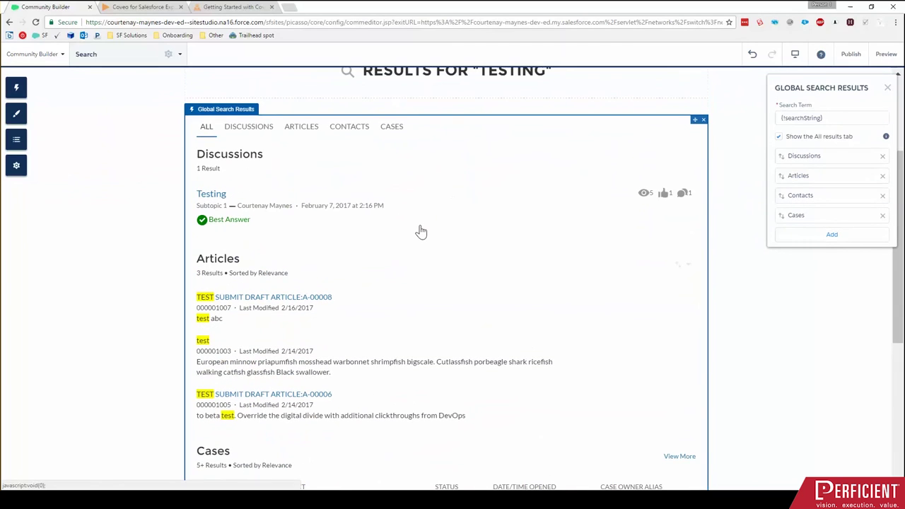
click(884, 90)
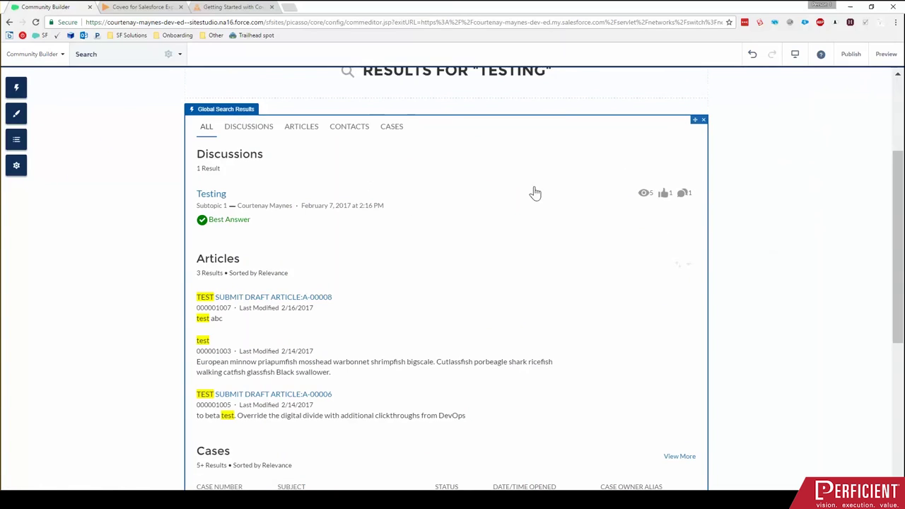
- Delete the standard search results component and drop Custom Components > Search into the content region
click(703, 121)
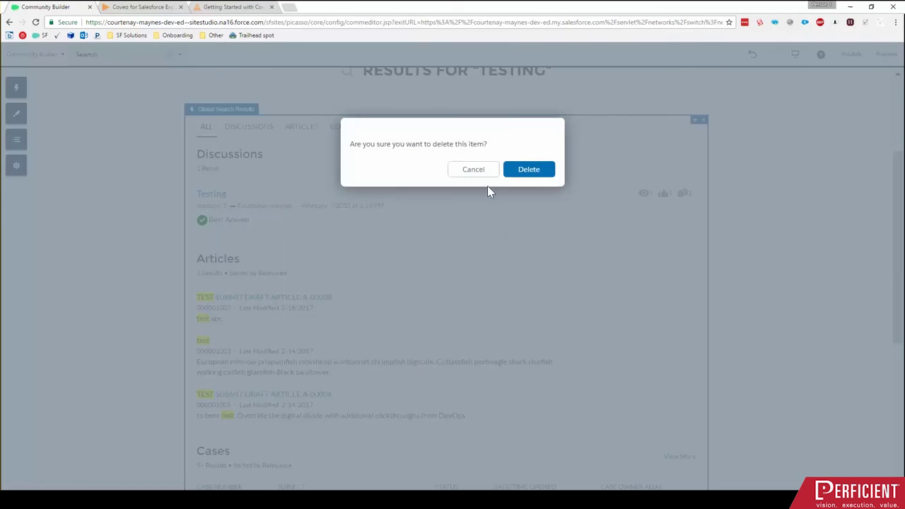
click(530, 170)
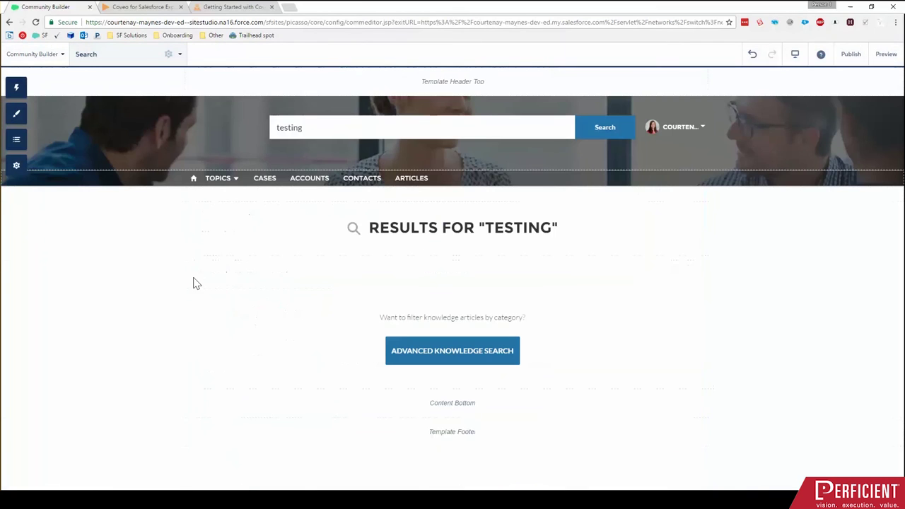
click(16, 92)
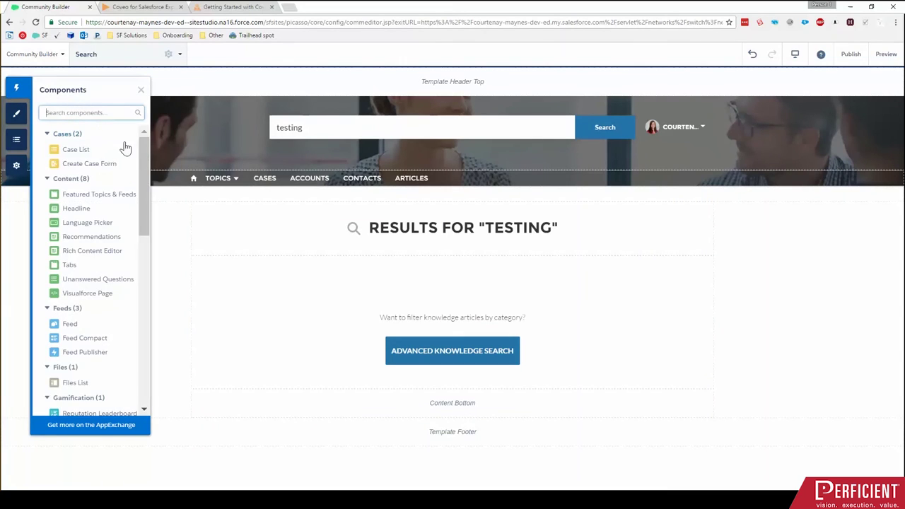
scroll(142, 188, down, 2)
drag(142, 189, 142, 334)
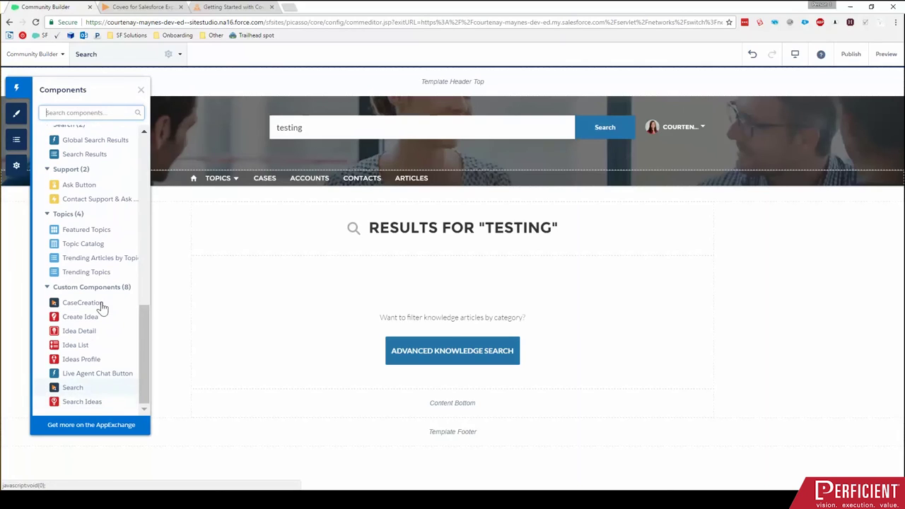
drag(76, 397, 357, 291)
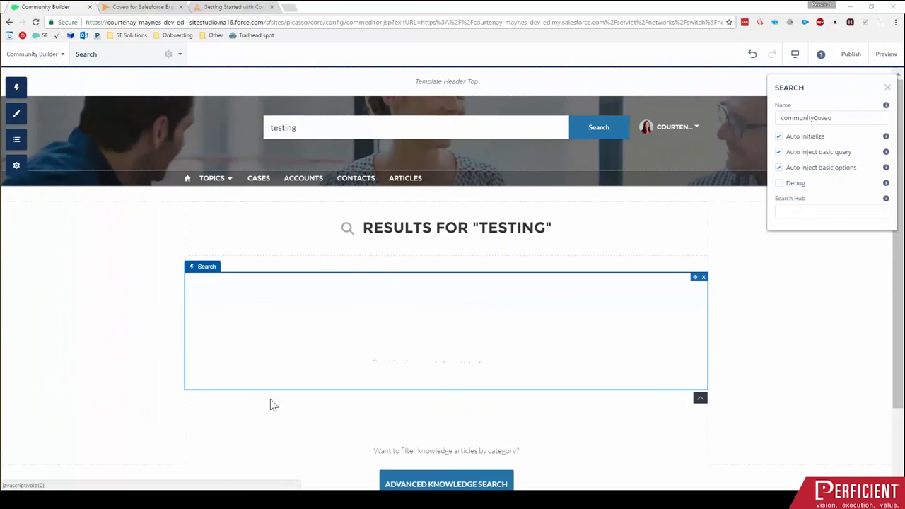
- Scroll through the Coveo Search component, back to its top, and preview the page as a visitor
scroll(283, 343, down, 2)
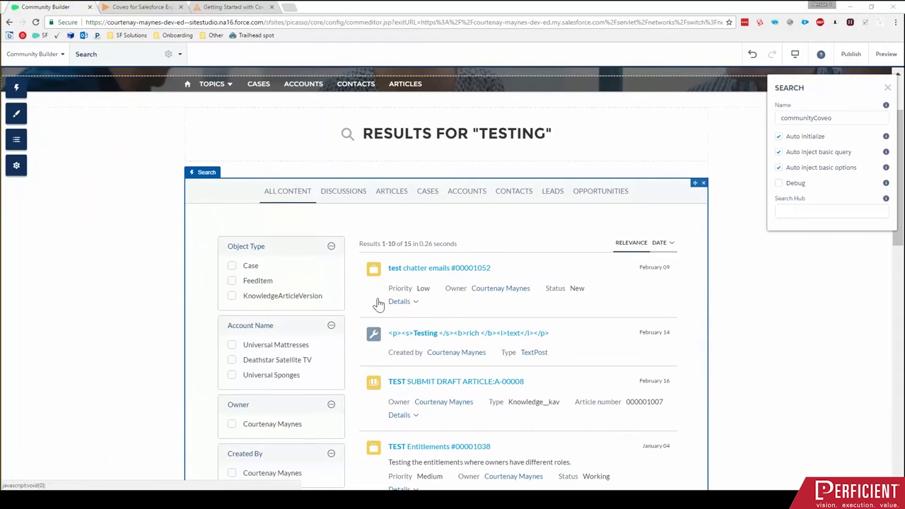
scroll(395, 325, down, 2)
scroll(581, 301, down, 2)
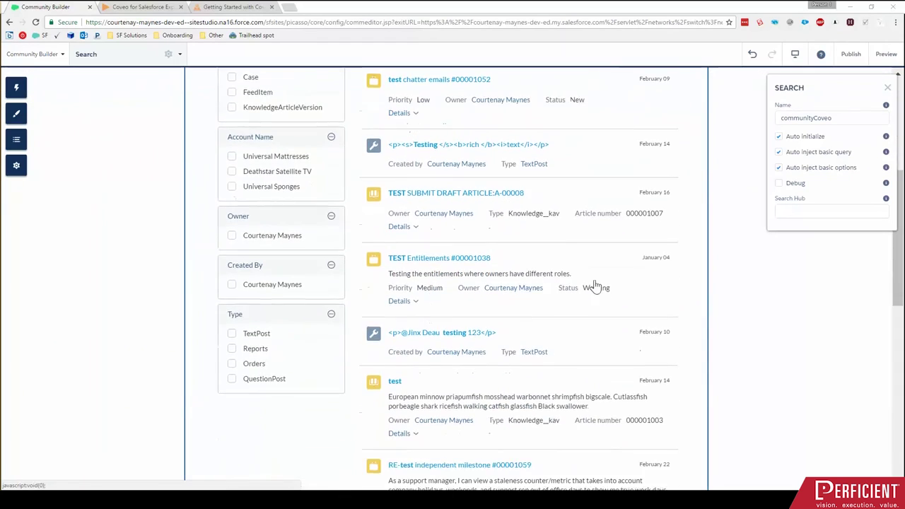
scroll(581, 301, up, 5)
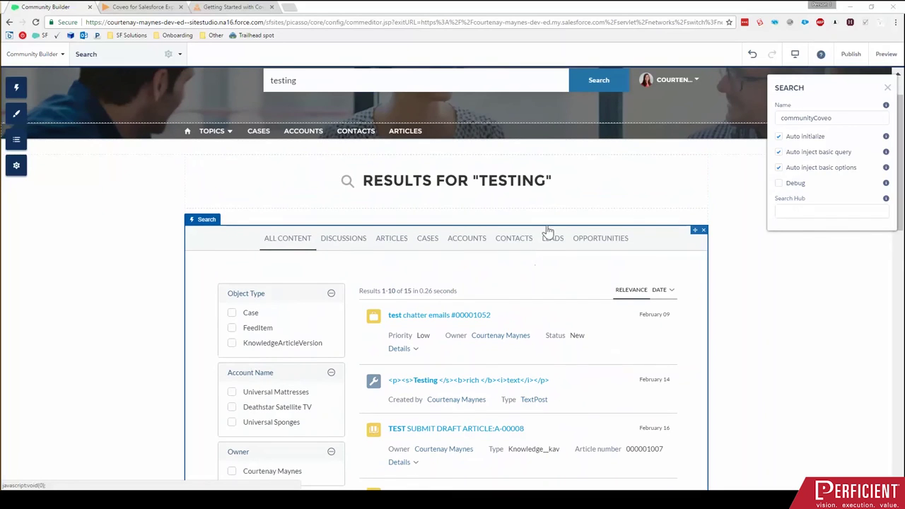
scroll(677, 251, down, 1)
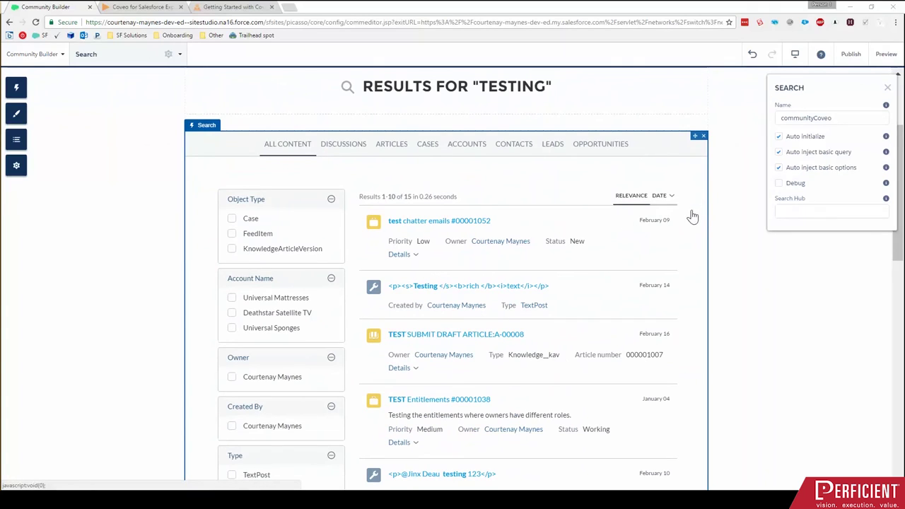
scroll(711, 193, down, 1)
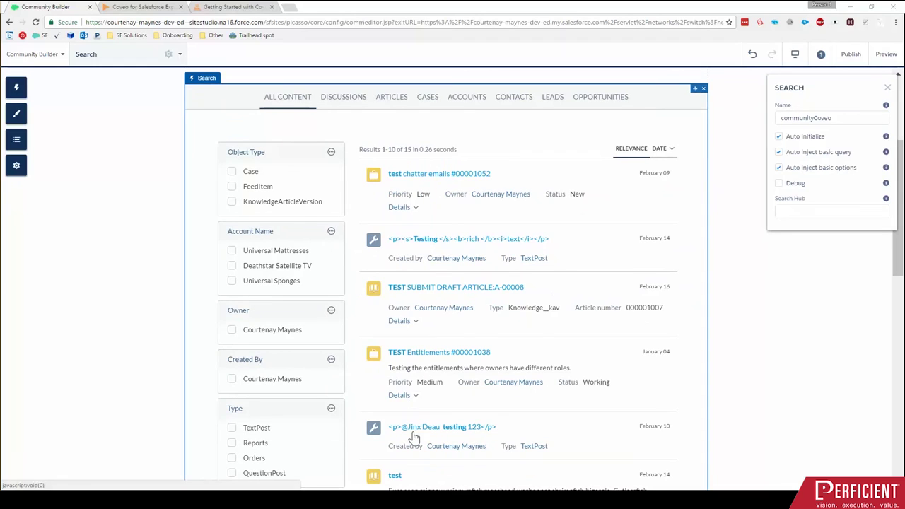
scroll(460, 368, down, 1)
scroll(459, 325, down, 3)
scroll(464, 364, up, 4)
scroll(668, 111, down, 3)
scroll(683, 210, down, 2)
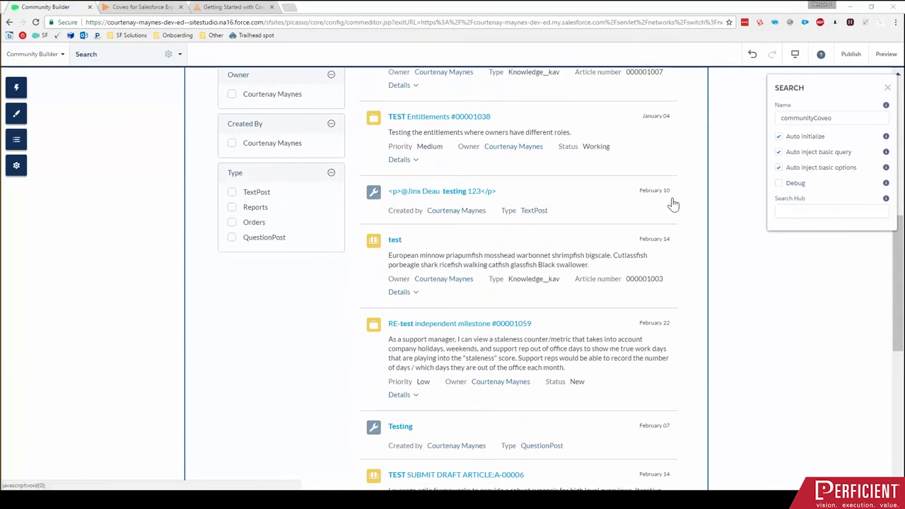
scroll(620, 221, up, 3)
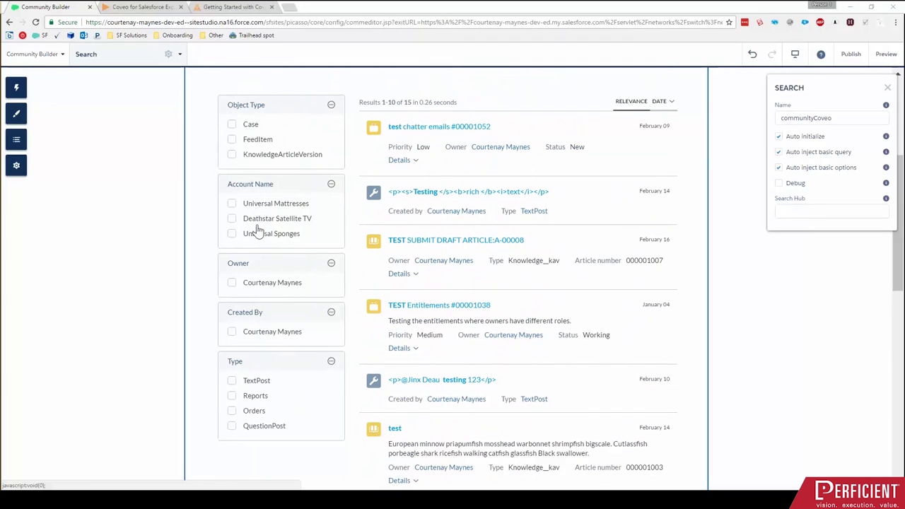
scroll(290, 154, up, 1)
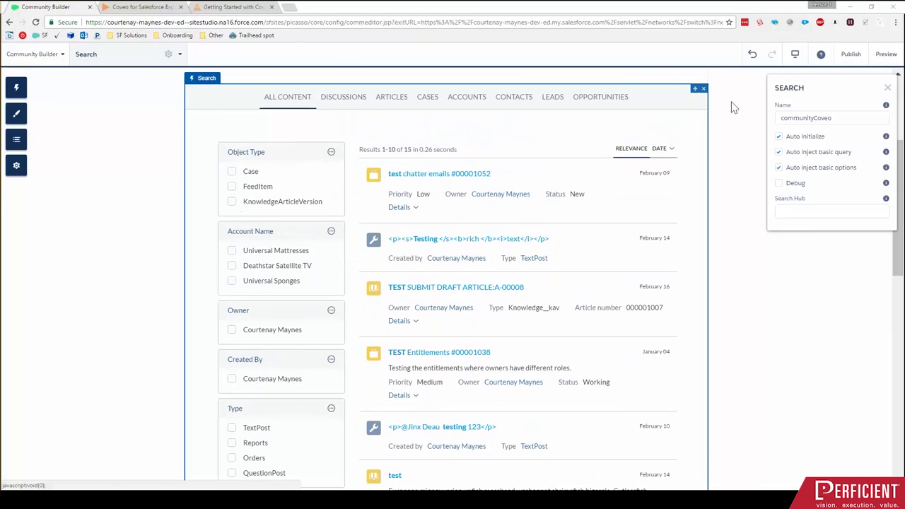
click(887, 55)
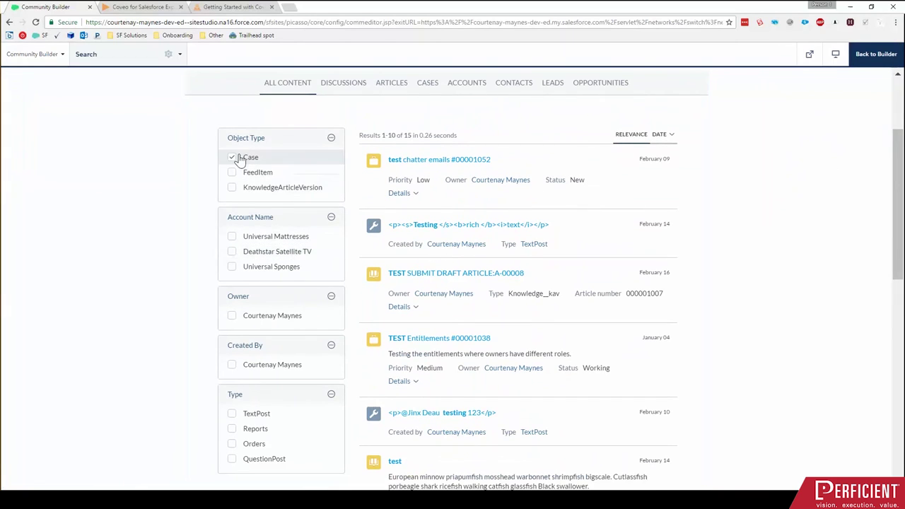
click(233, 158)
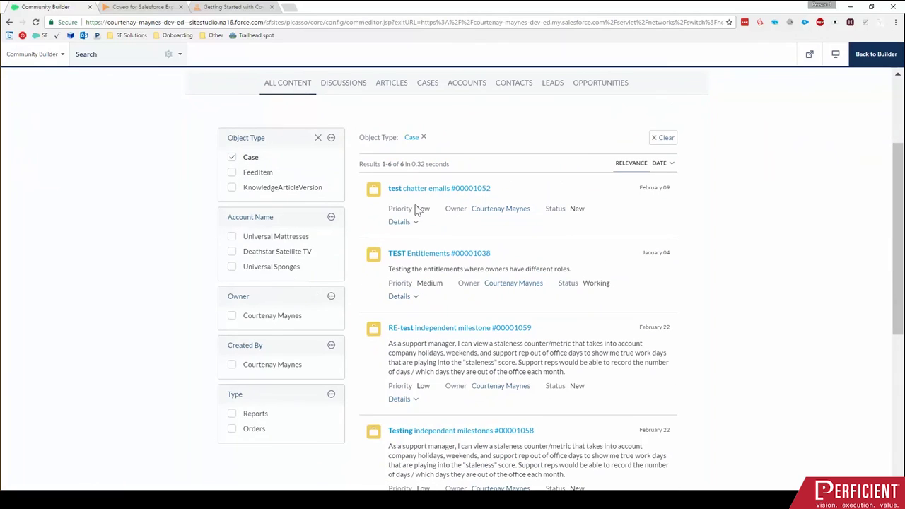
click(232, 157)
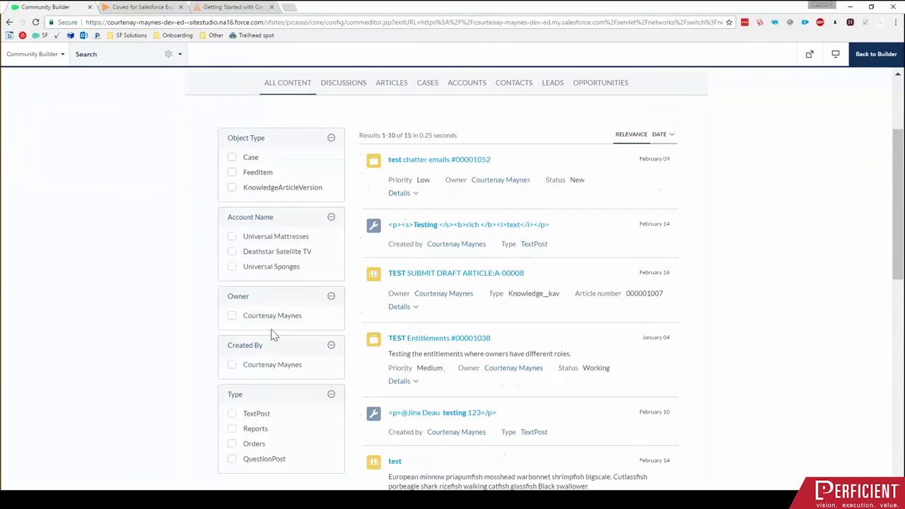
click(232, 237)
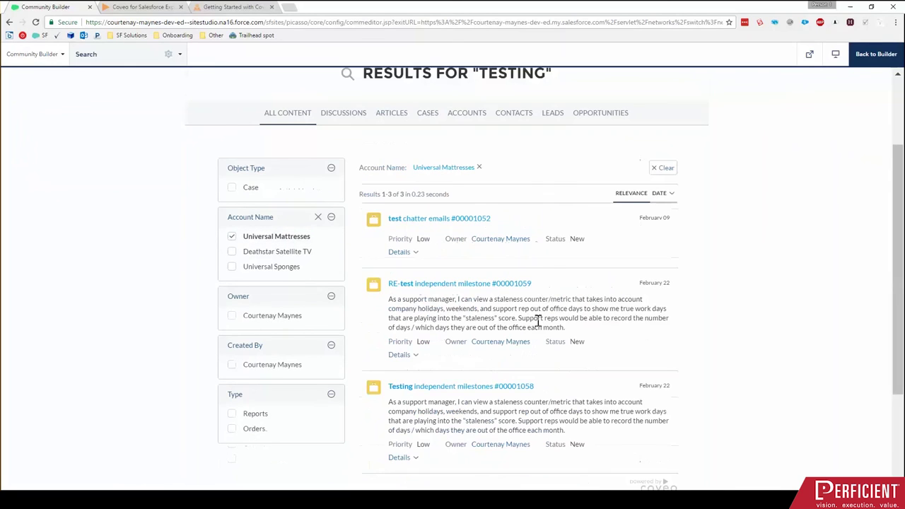
scroll(577, 311, down, 1)
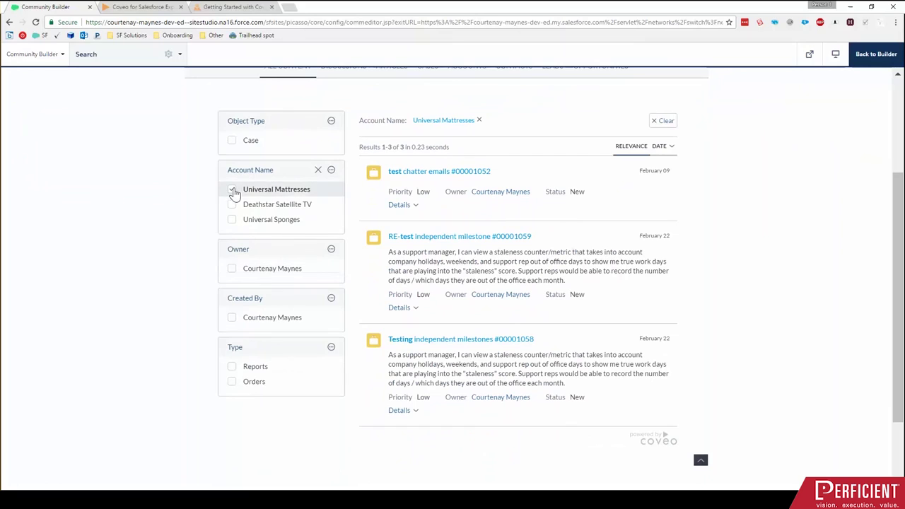
click(234, 192)
click(293, 145)
click(293, 145)
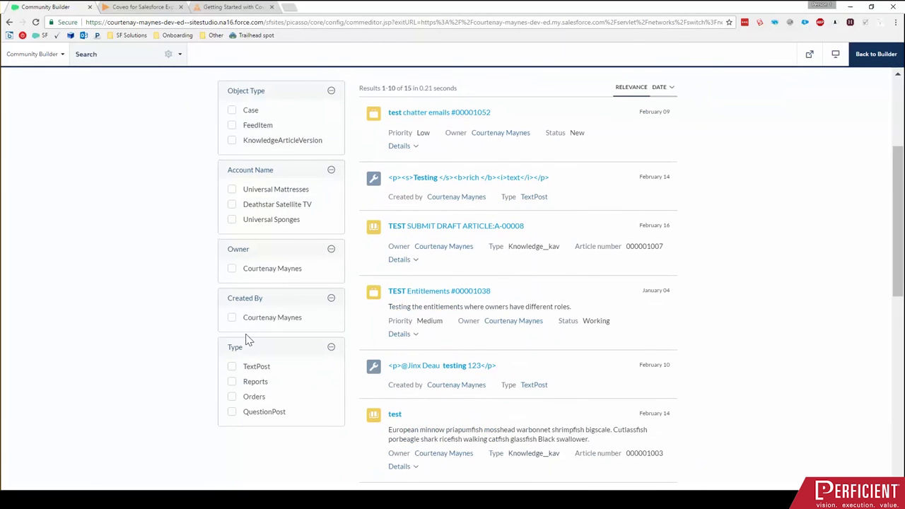
scroll(342, 311, up, 2)
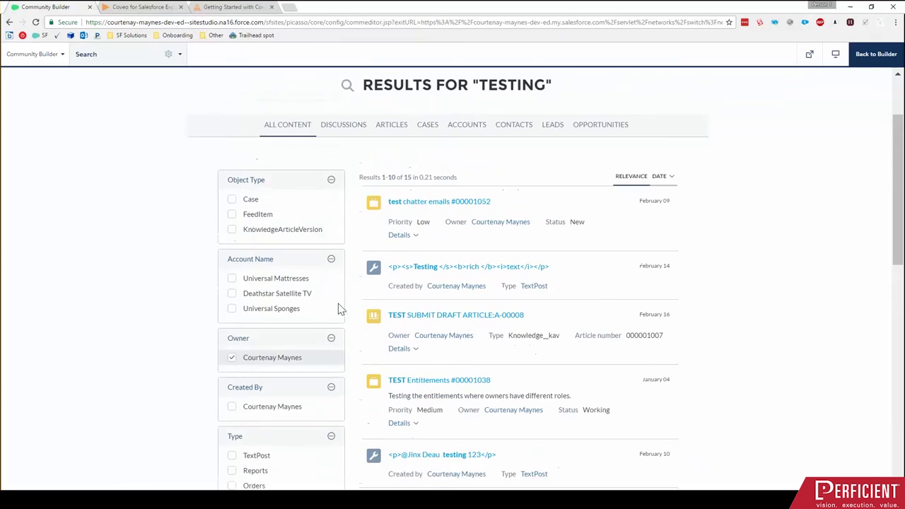
click(336, 300)
click(284, 281)
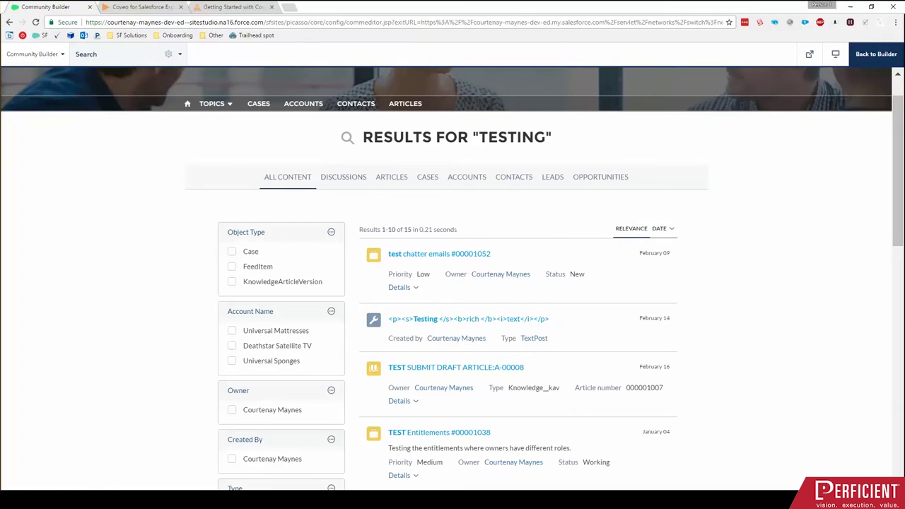
scroll(756, 217, down, 2)
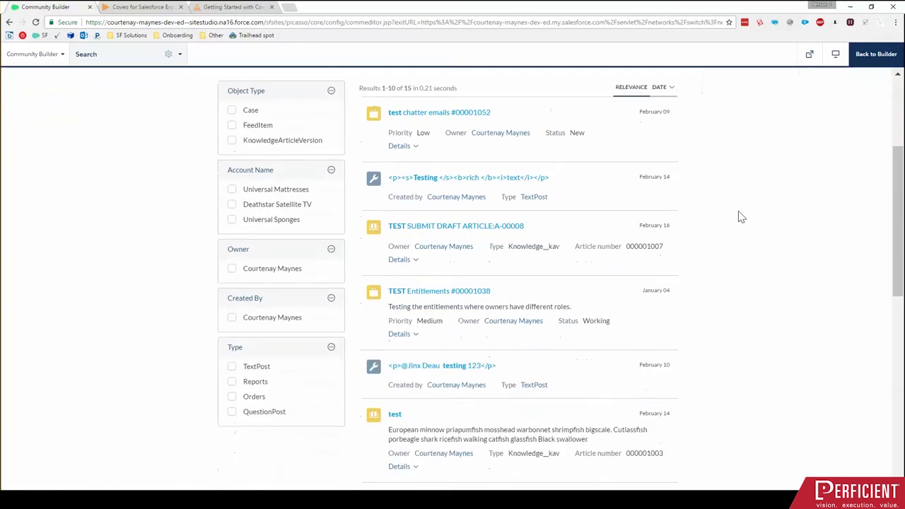
scroll(737, 216, up, 2)
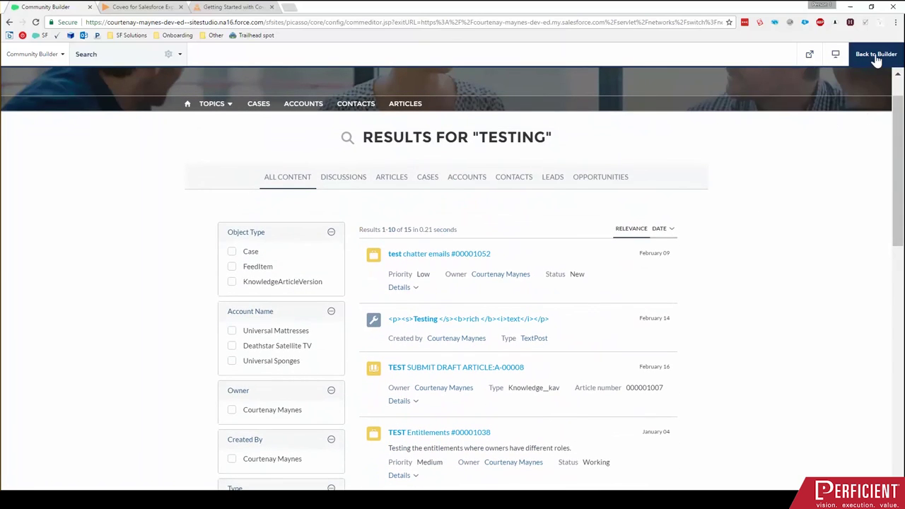
- Go back to the builder, inspect the Search component's properties, then deselect it
click(877, 56)
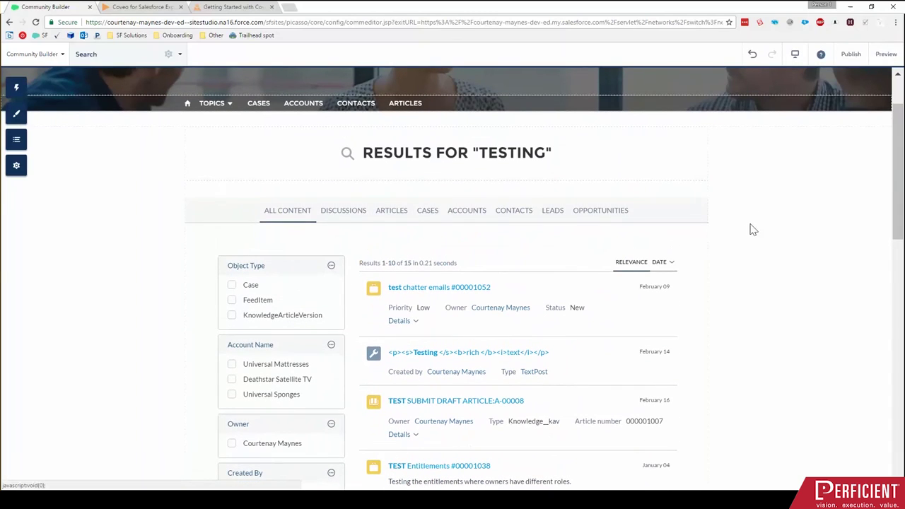
click(399, 290)
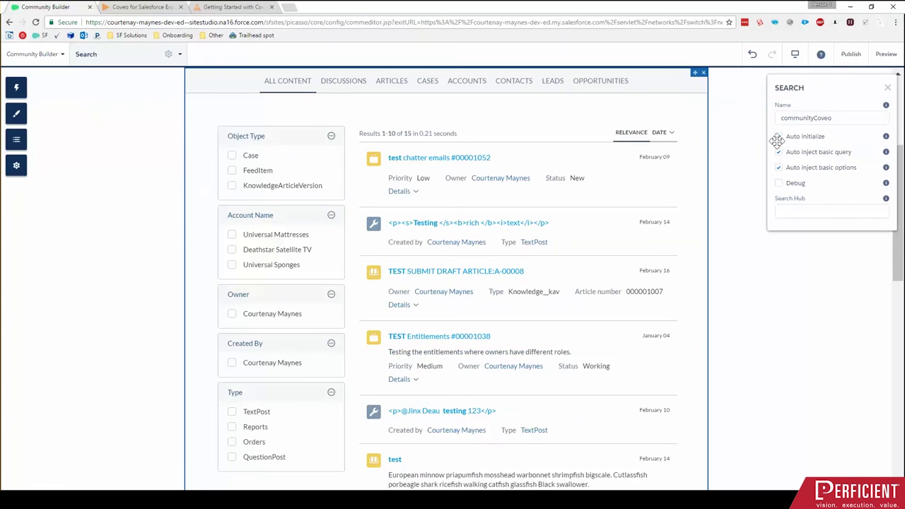
click(795, 328)
- Preview the search page, scroll to the bottom of the results and open the communityCoveo menu
scroll(776, 285, up, 2)
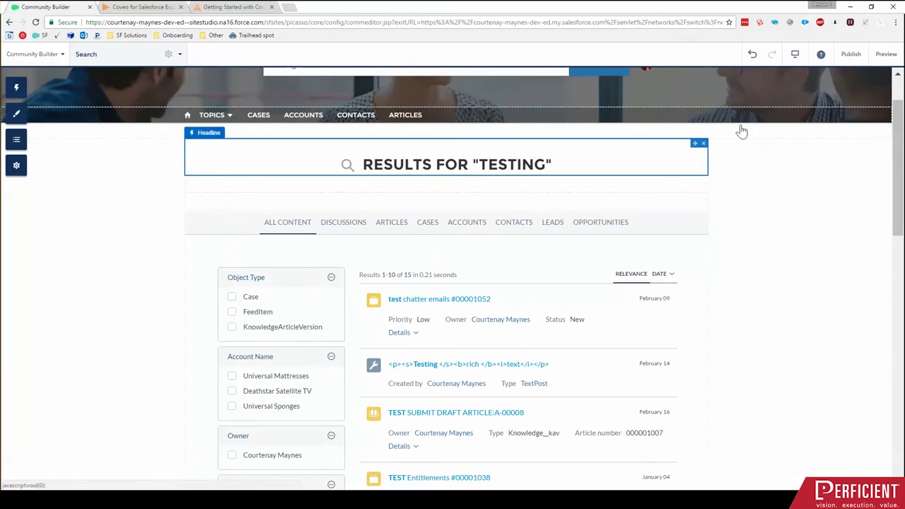
click(885, 55)
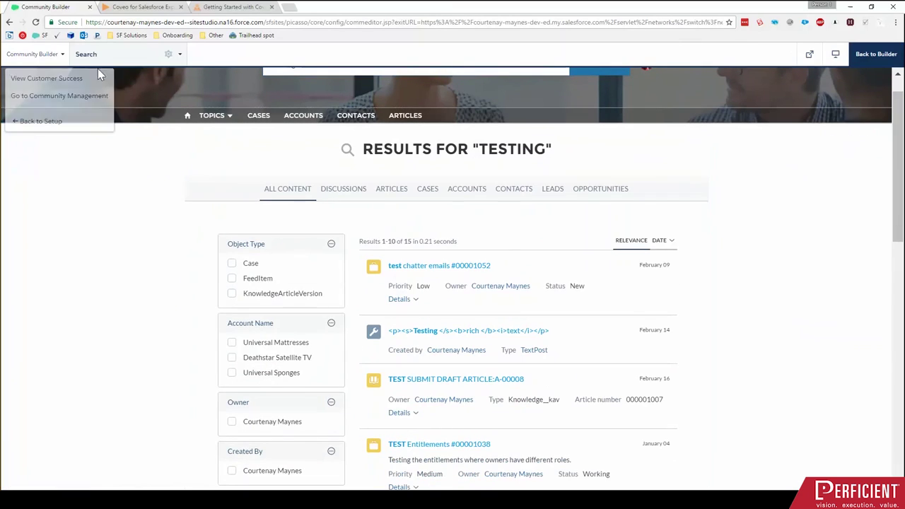
scroll(868, 192, down, 1)
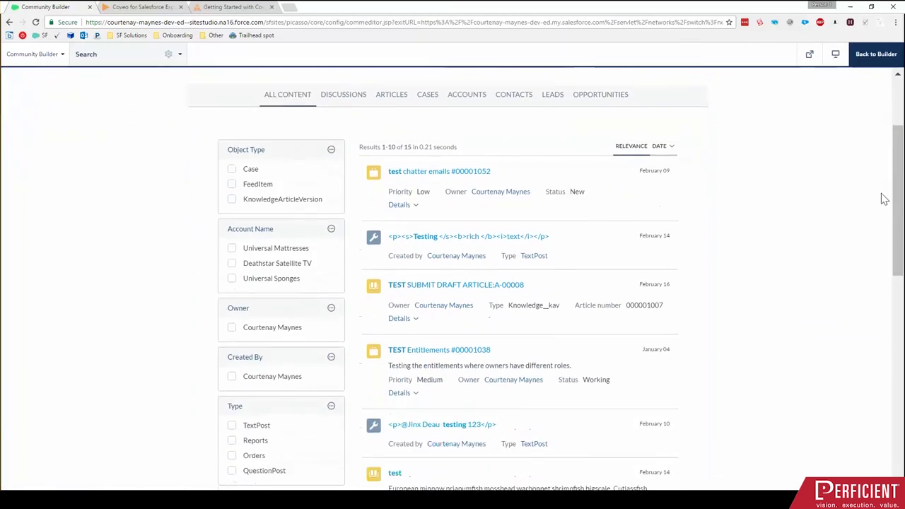
scroll(863, 212, down, 7)
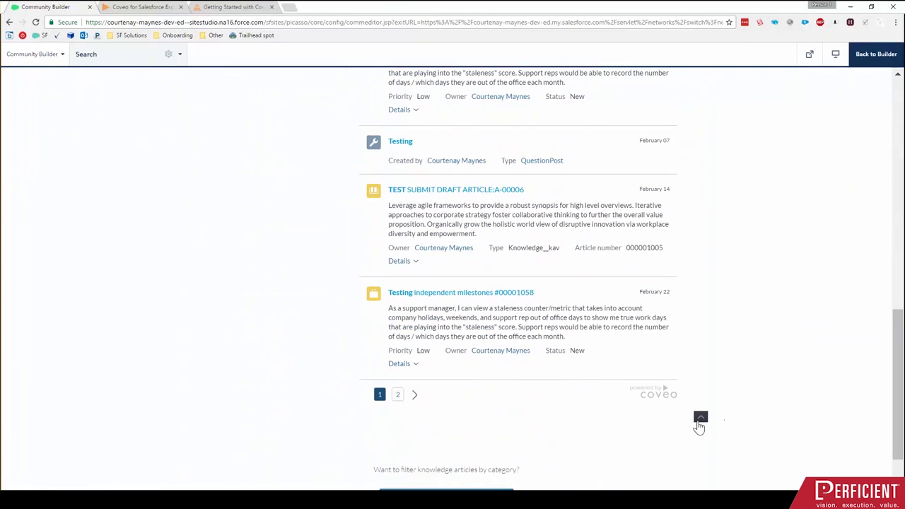
click(701, 418)
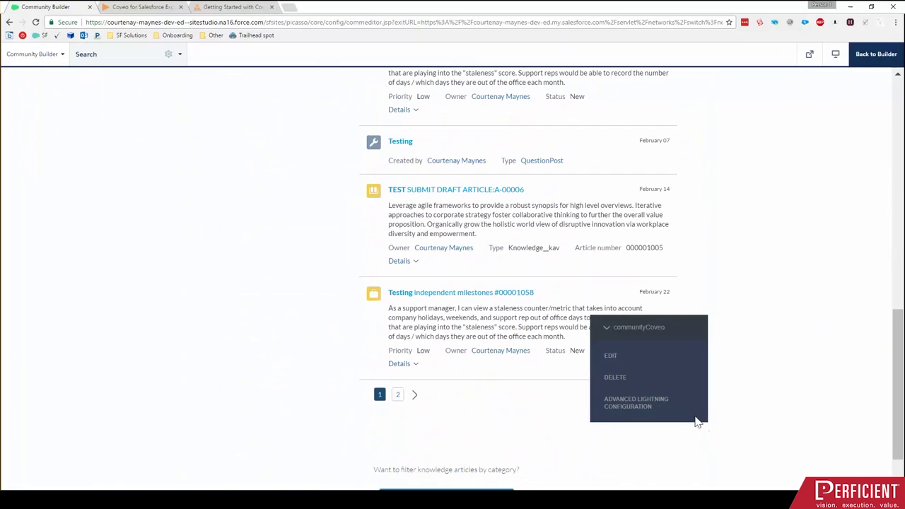
- Launch the Coveo interface editor for communityCoveo and look over its eight tabs and 372 results
click(609, 359)
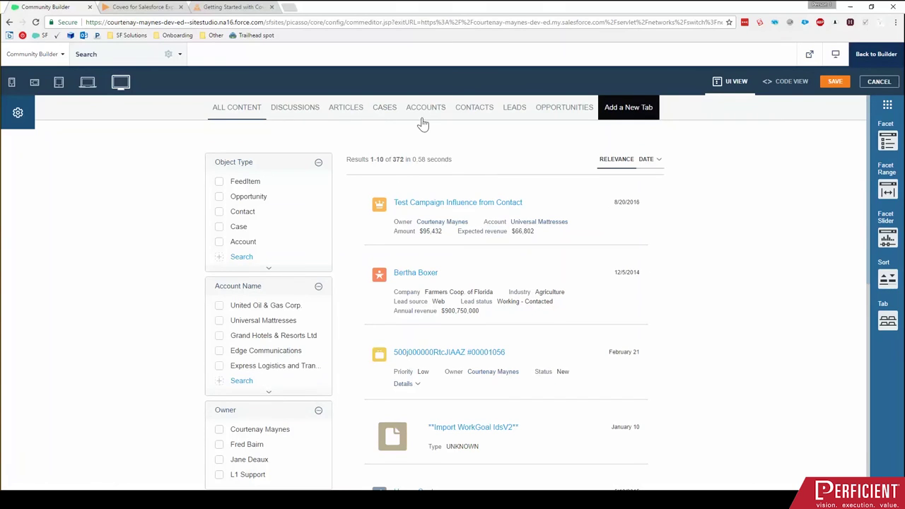
mouse_move(361, 108)
mouse_move(290, 106)
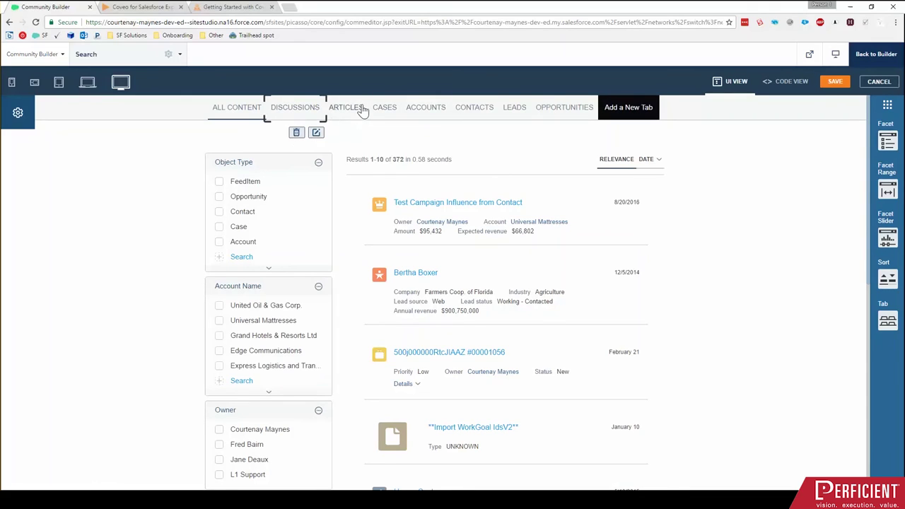
mouse_move(446, 212)
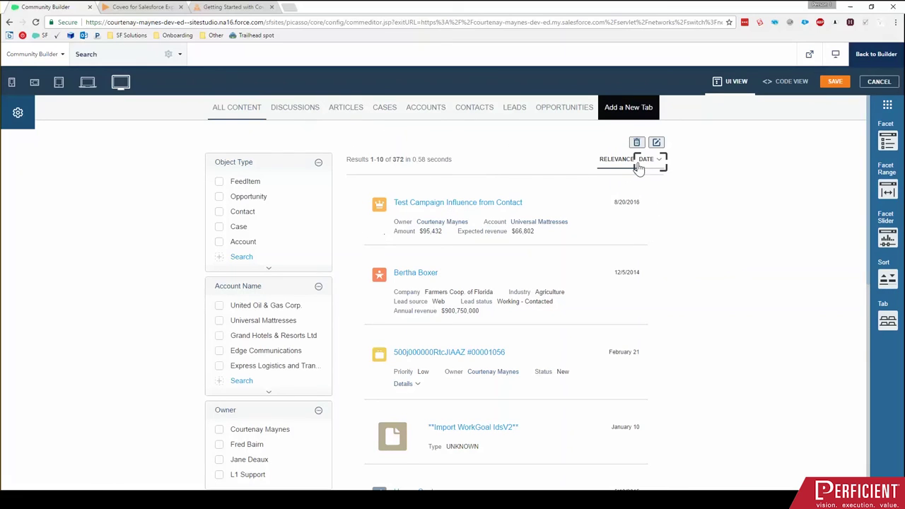
mouse_move(612, 166)
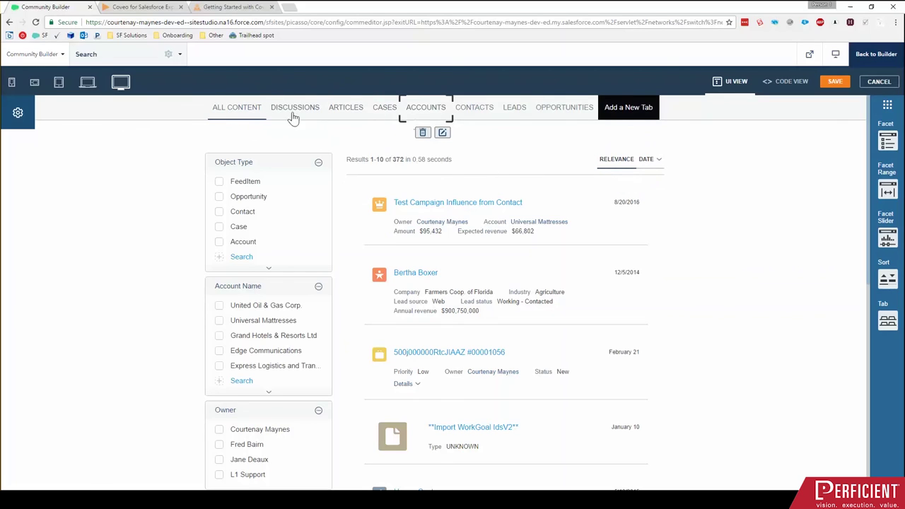
click(628, 113)
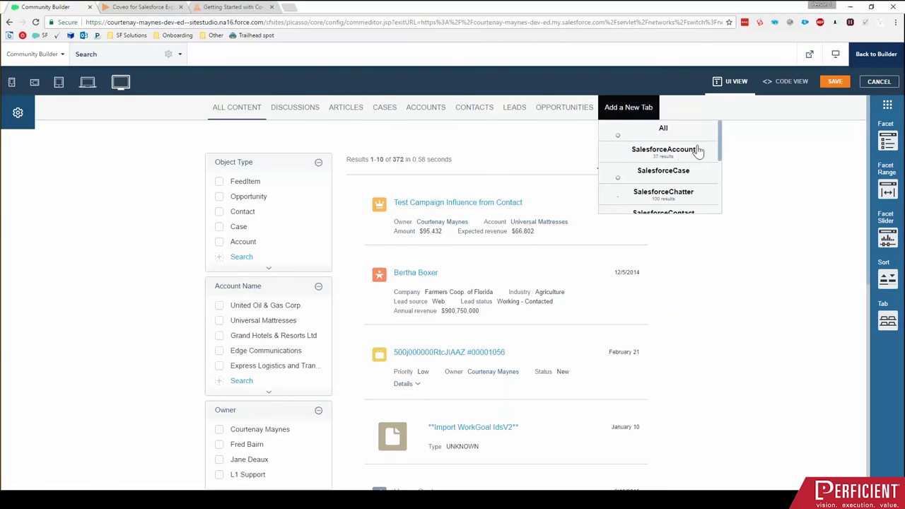
mouse_move(722, 150)
mouse_down()
mouse_move(717, 214)
mouse_move(719, 141)
mouse_up()
drag(721, 157, 721, 201)
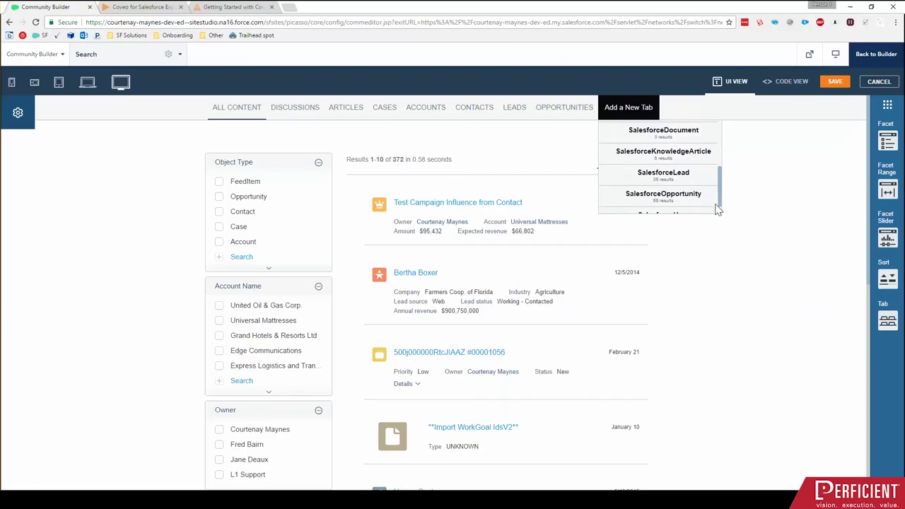
click(673, 140)
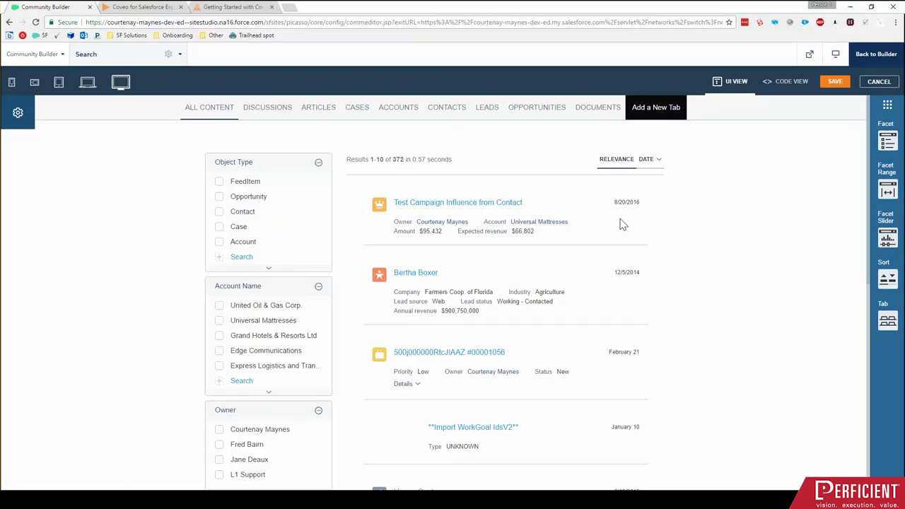
click(606, 110)
click(599, 133)
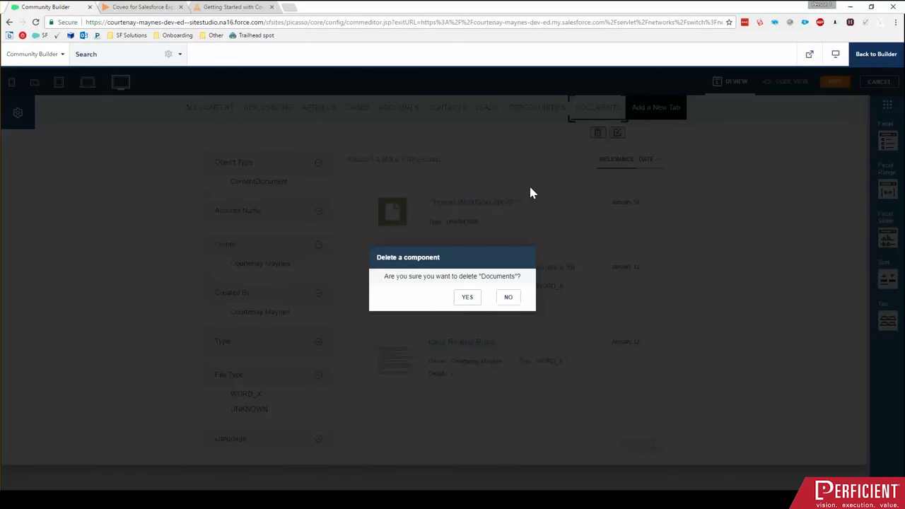
click(468, 297)
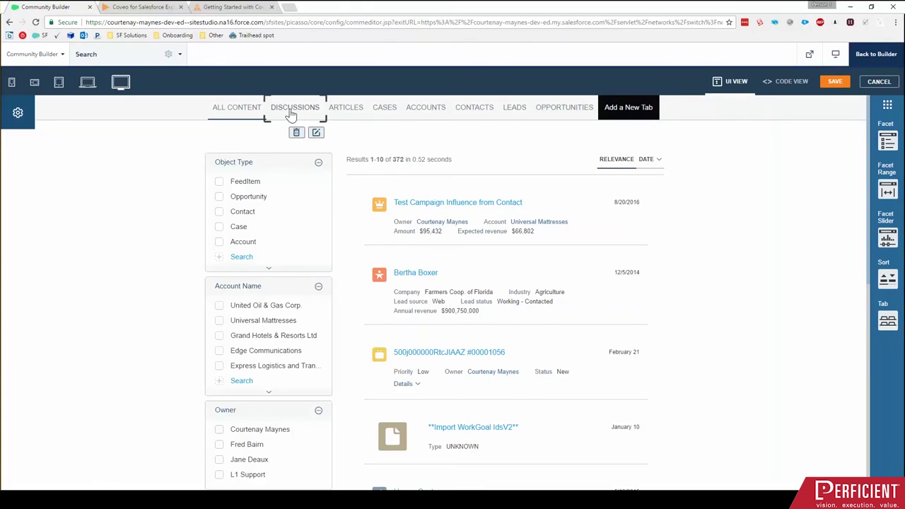
- Change the Discussions tab's caption to 'Questions' and save it
click(292, 114)
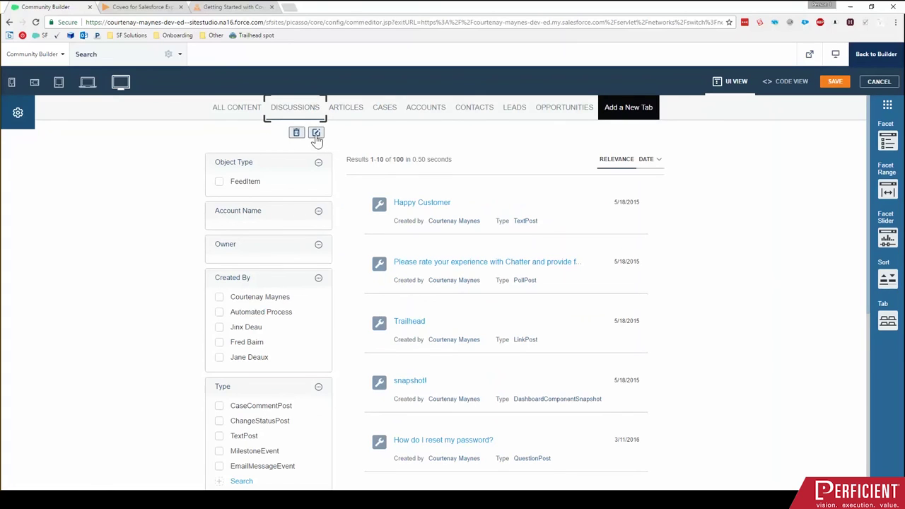
click(316, 134)
drag(396, 212, 303, 209)
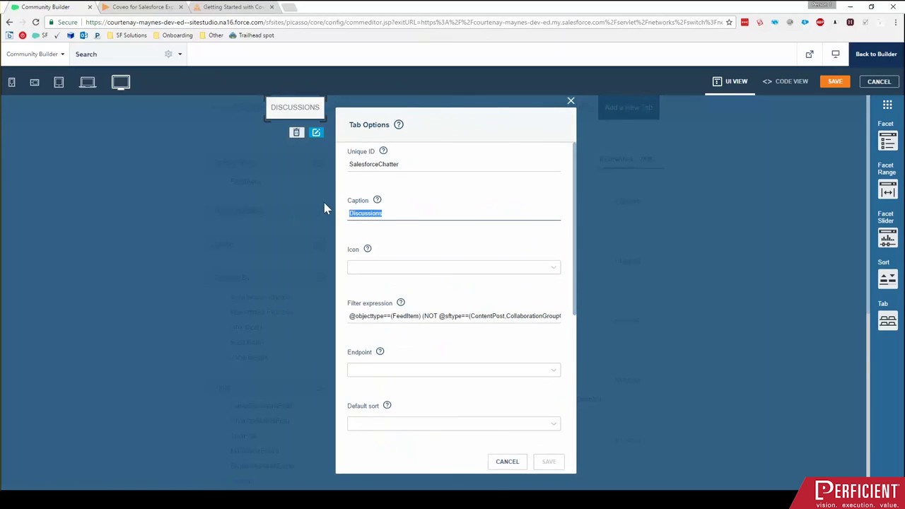
text(Questions)
click(548, 461)
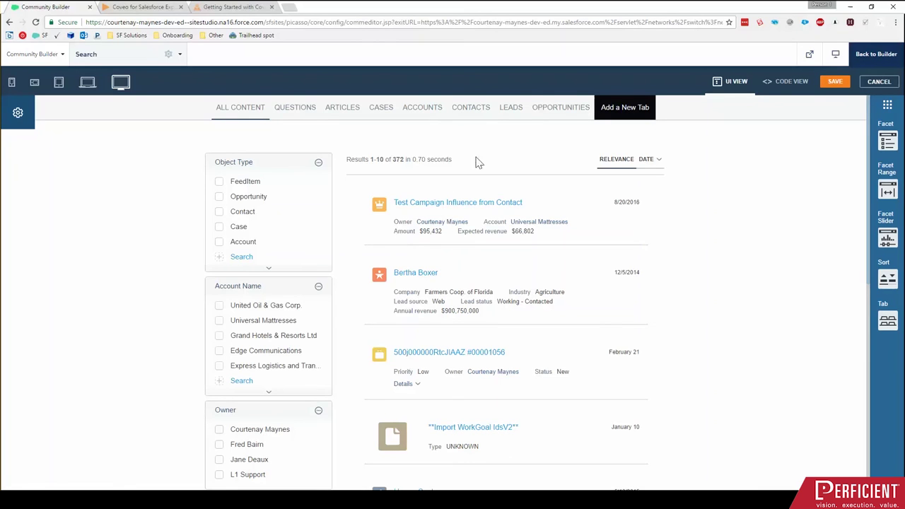
click(581, 108)
click(297, 431)
click(297, 182)
click(298, 206)
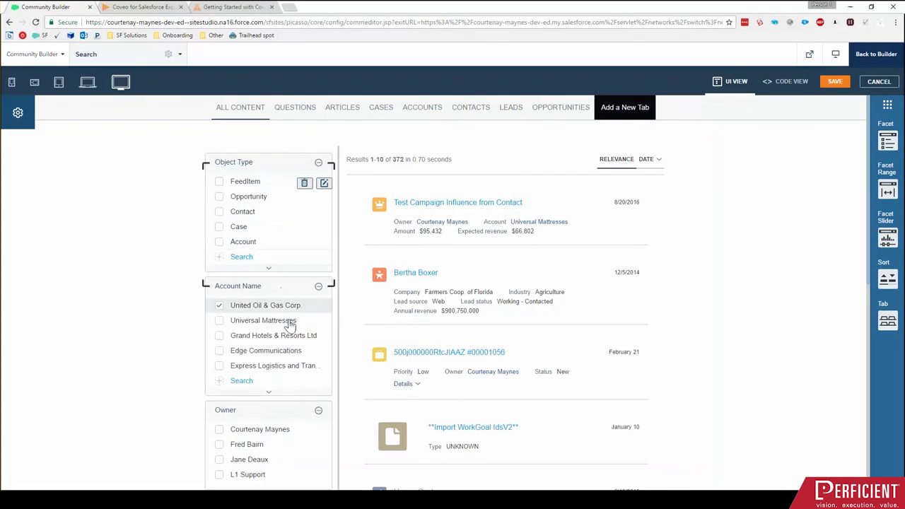
click(276, 286)
click(275, 303)
click(292, 204)
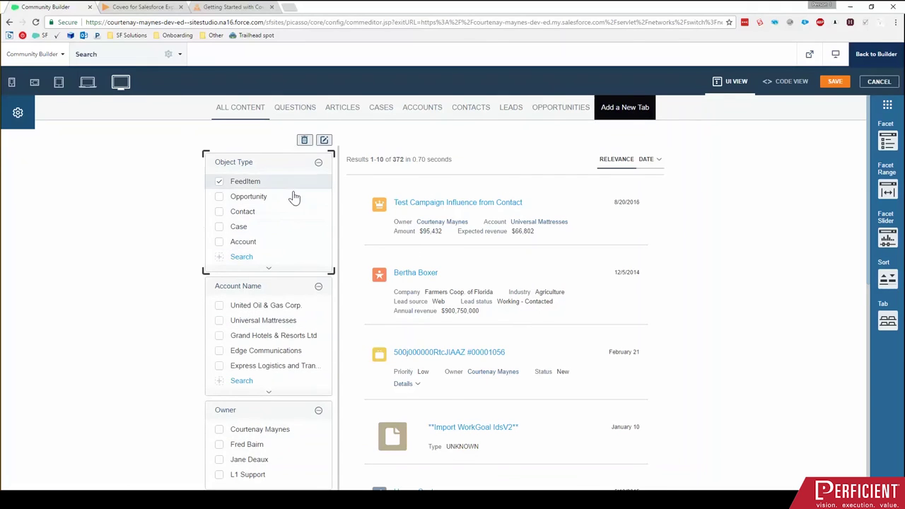
click(289, 445)
click(290, 446)
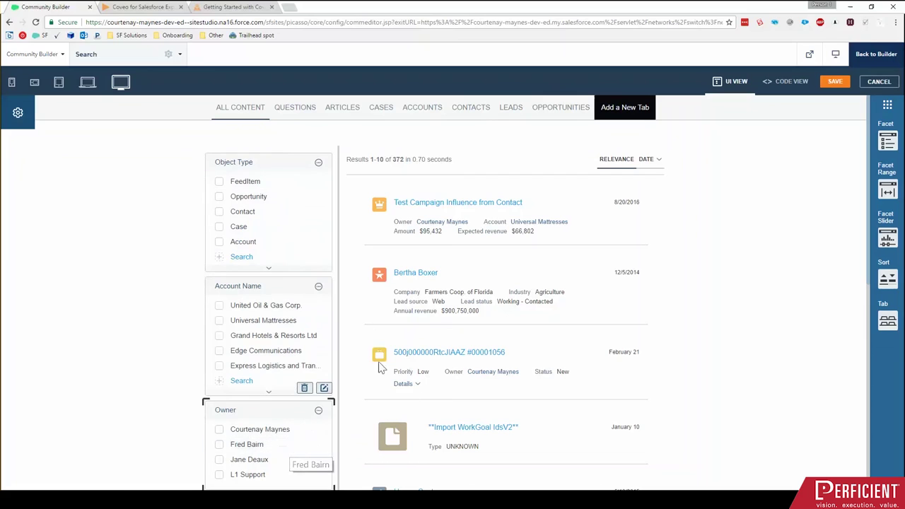
click(863, 145)
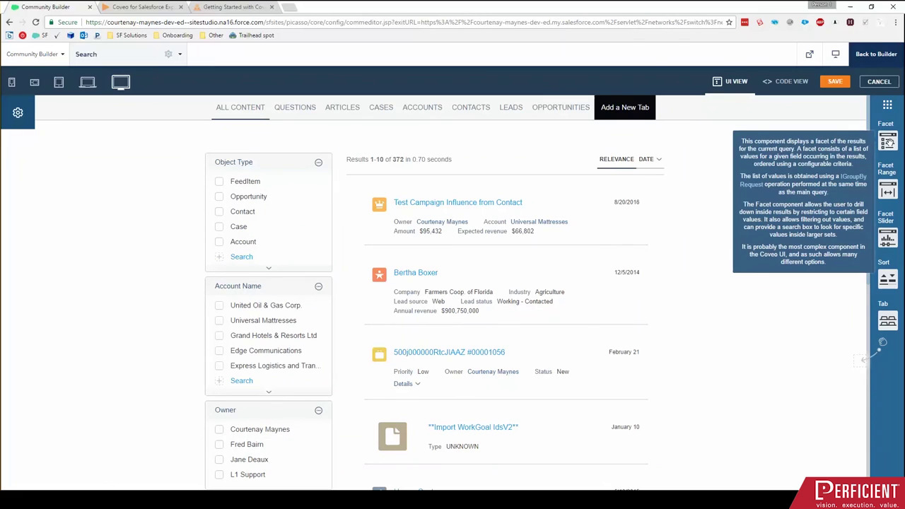
drag(888, 142, 278, 280)
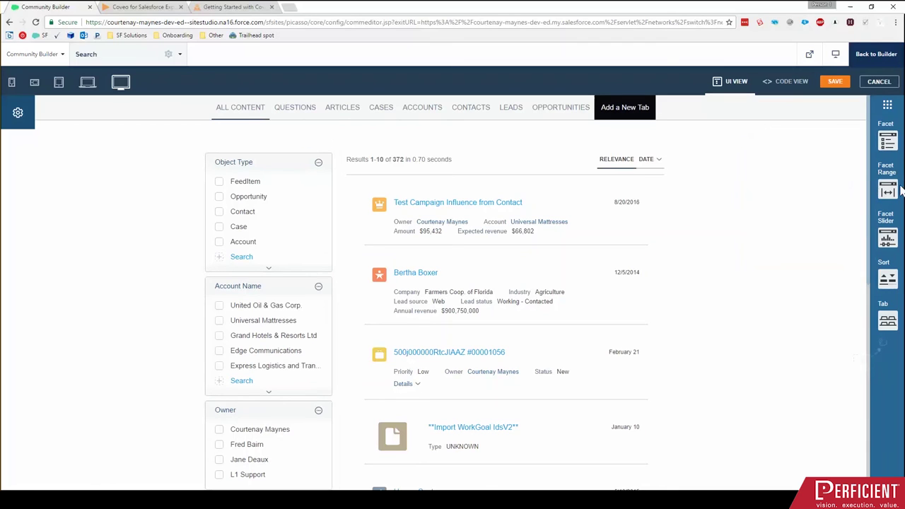
mouse_move(883, 241)
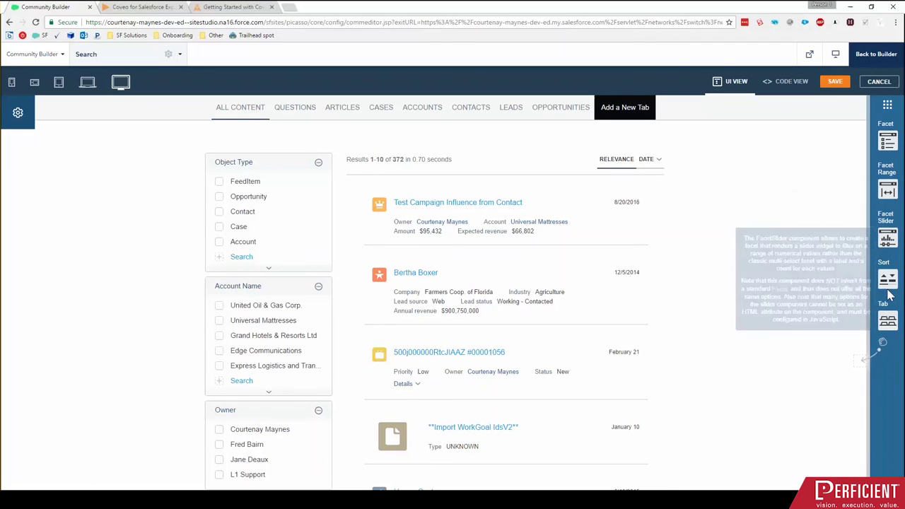
mouse_move(887, 279)
click(644, 165)
drag(892, 284, 665, 172)
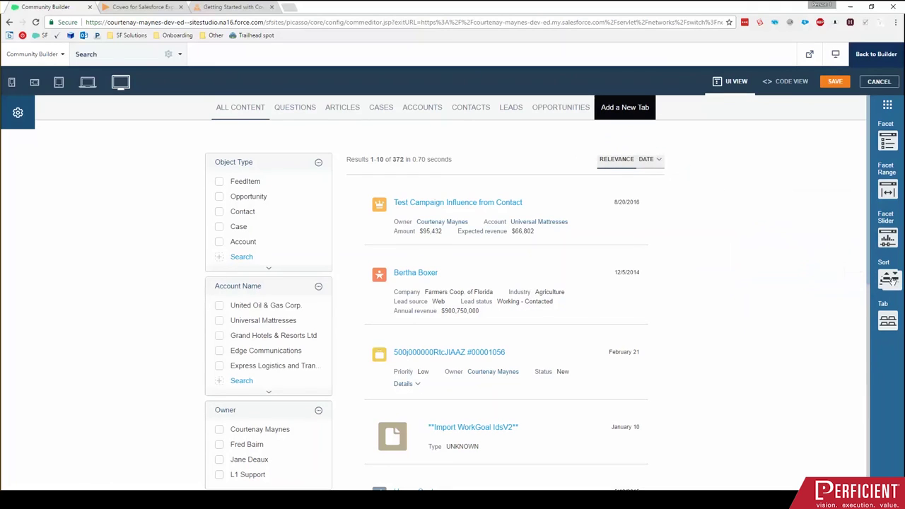
drag(890, 325, 611, 106)
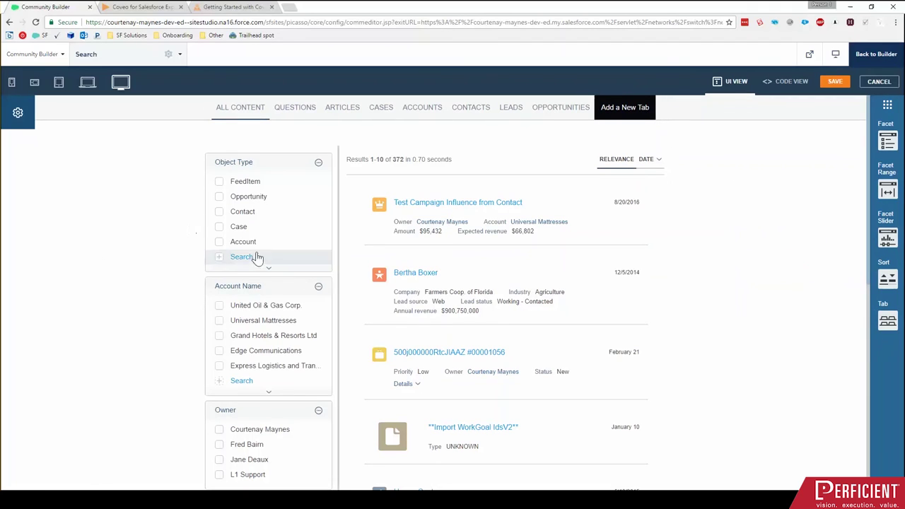
- Try the Object Type facet's FeedItem, Opportunity and Case filters, then sort its values by Label
click(277, 170)
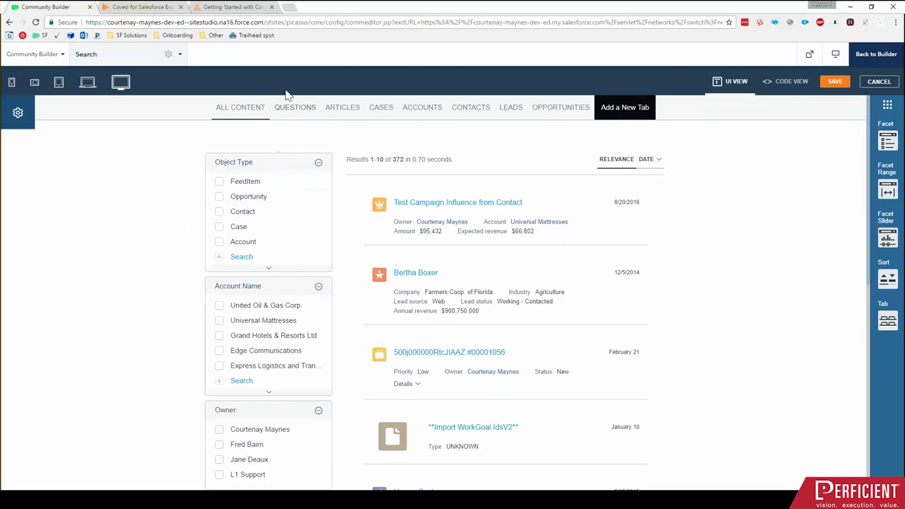
mouse_move(311, 166)
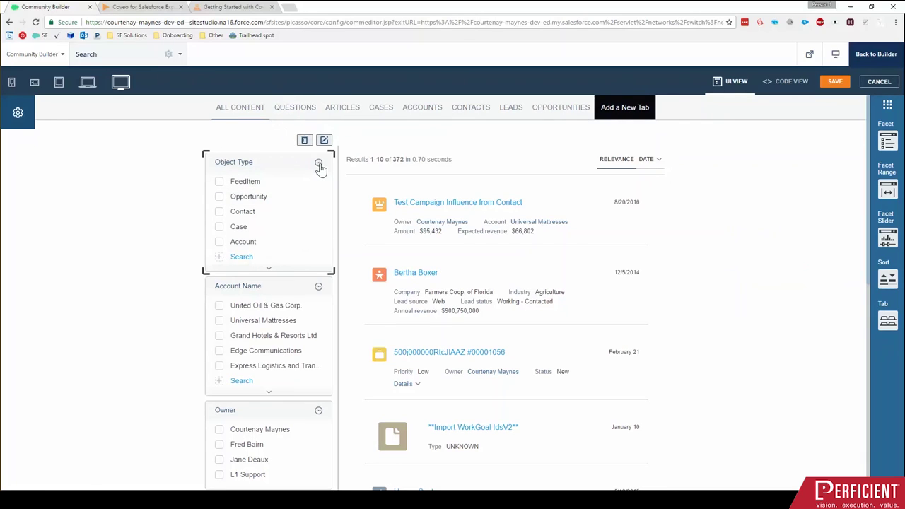
click(319, 165)
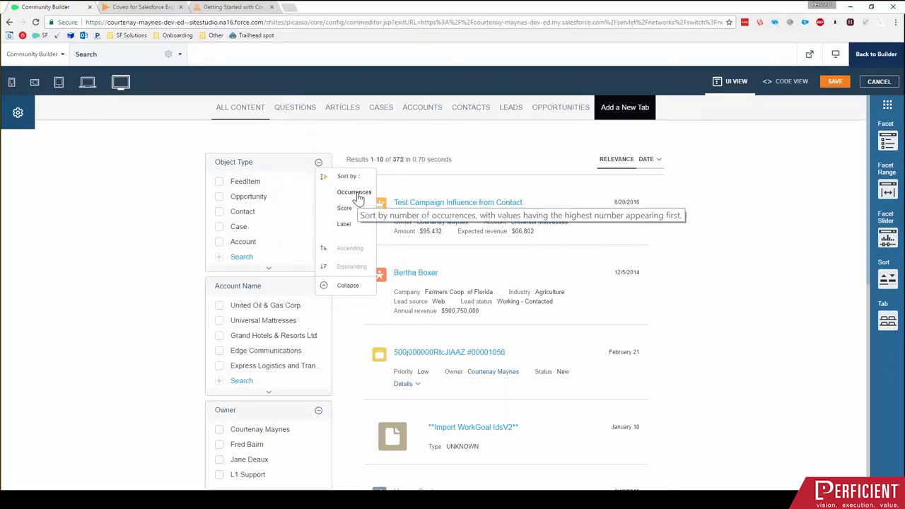
click(234, 181)
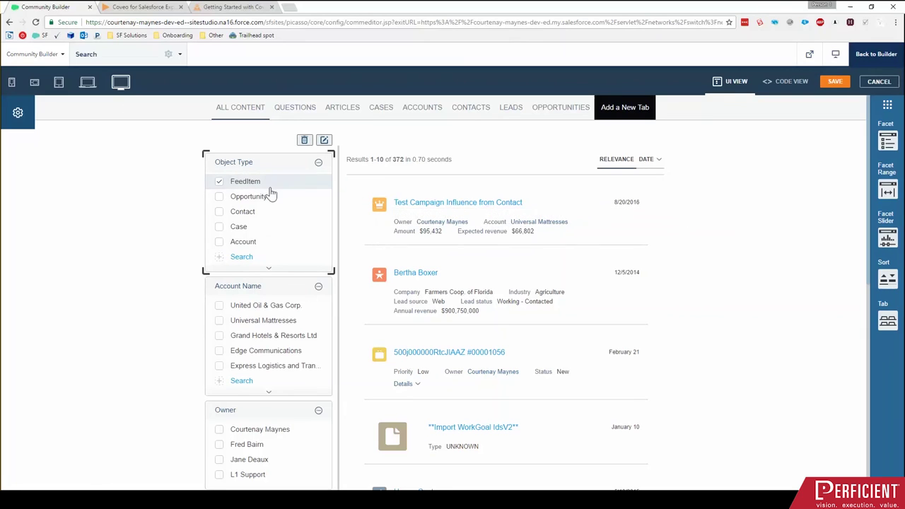
click(244, 197)
click(263, 227)
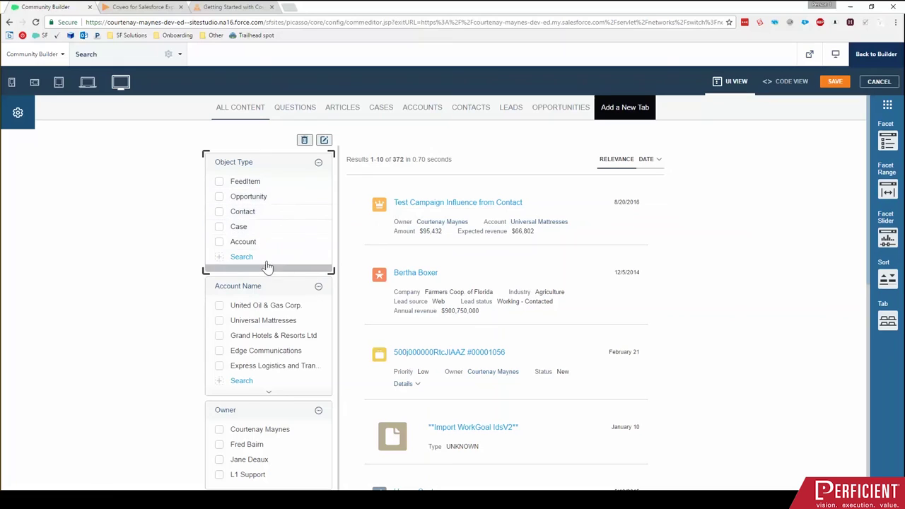
click(263, 183)
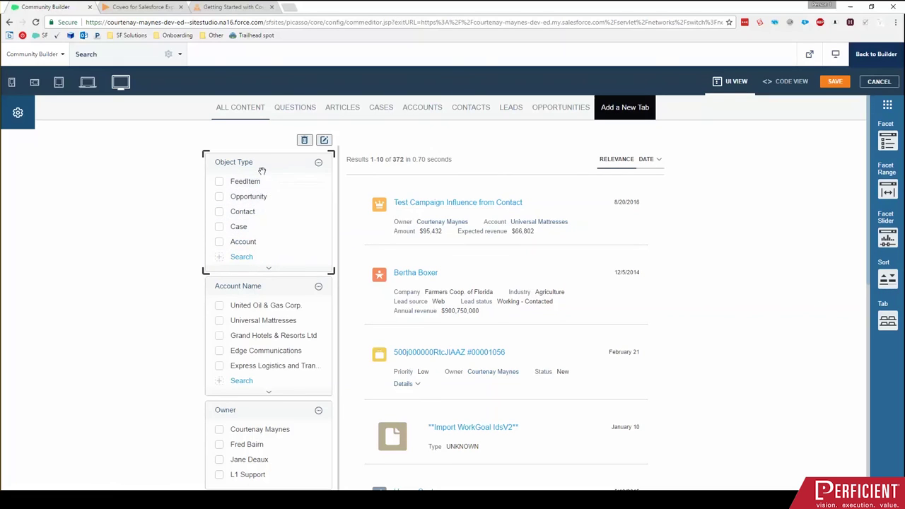
click(219, 184)
click(318, 165)
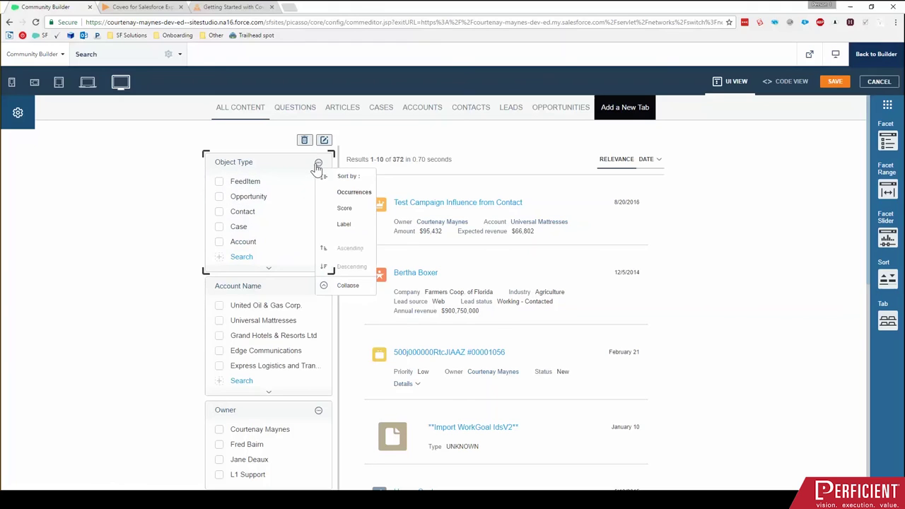
click(346, 226)
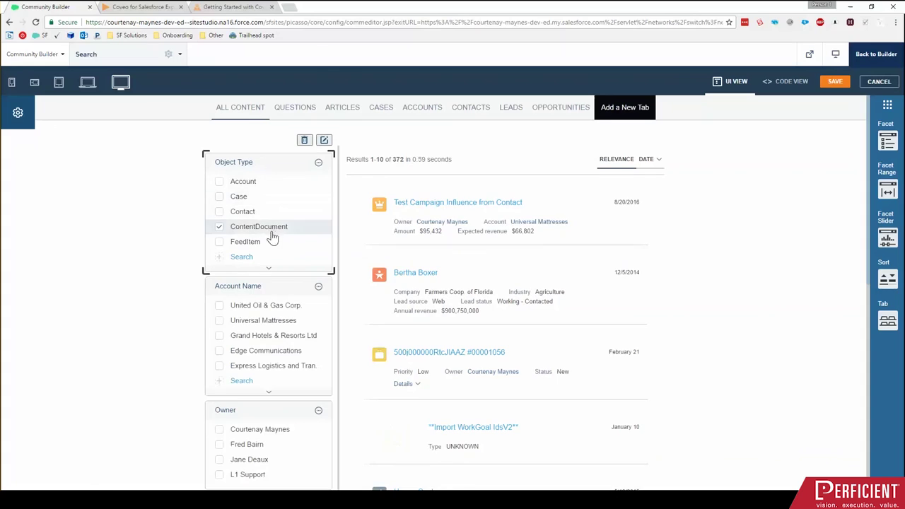
click(325, 141)
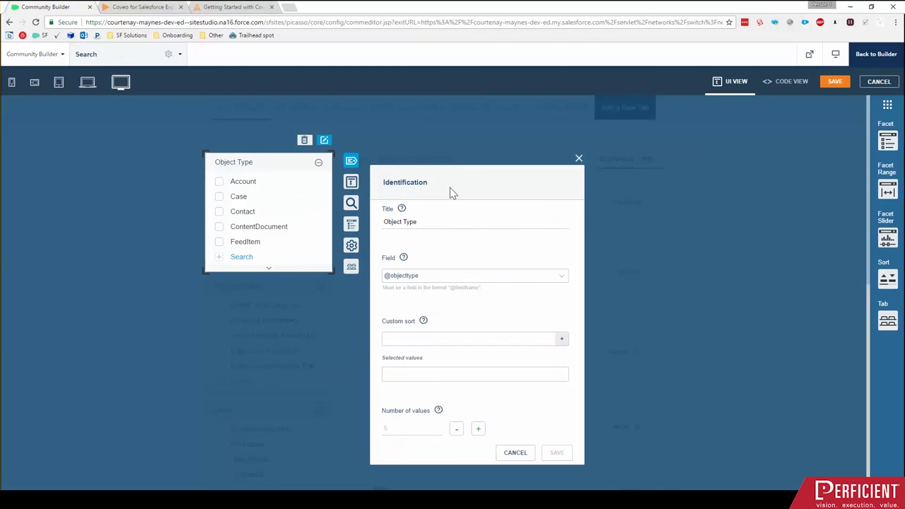
click(392, 224)
drag(385, 223, 430, 219)
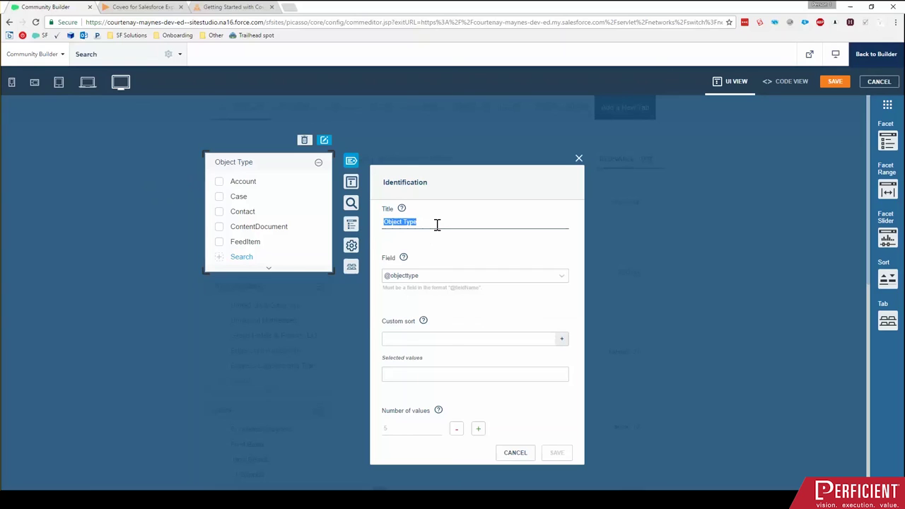
click(403, 427)
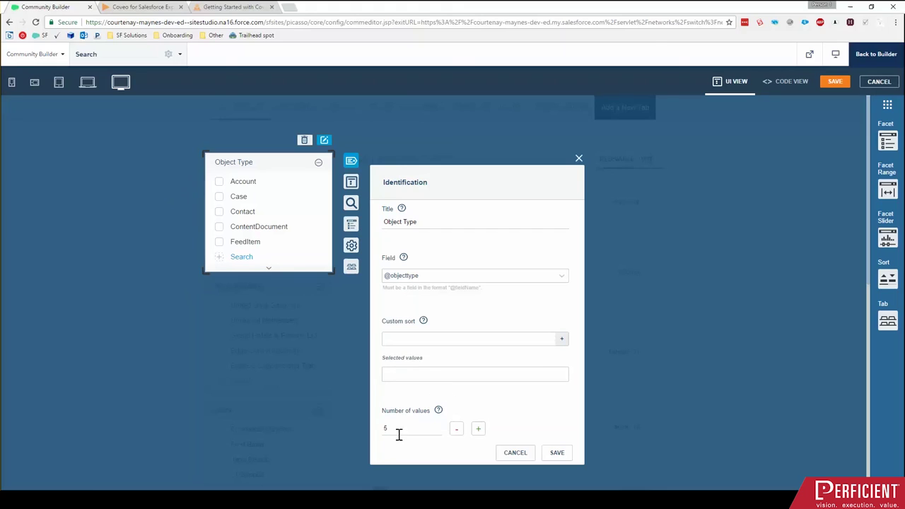
click(479, 429)
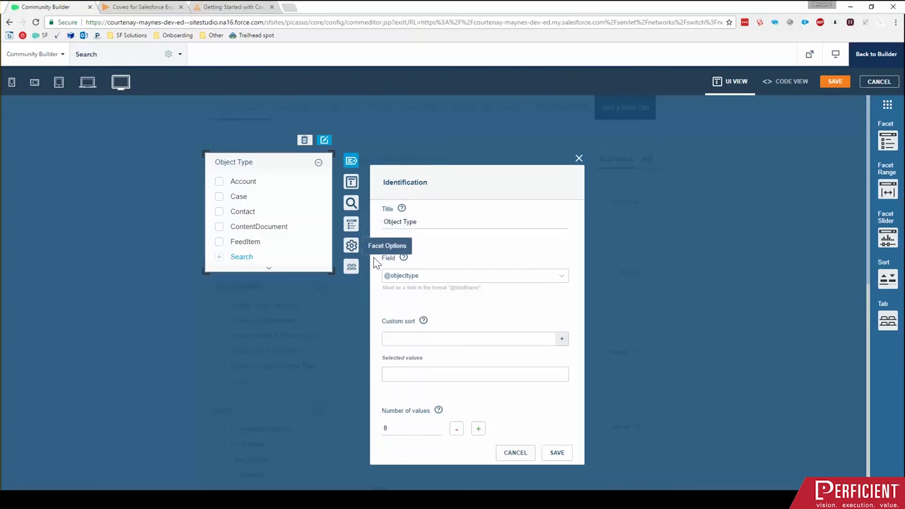
mouse_move(426, 324)
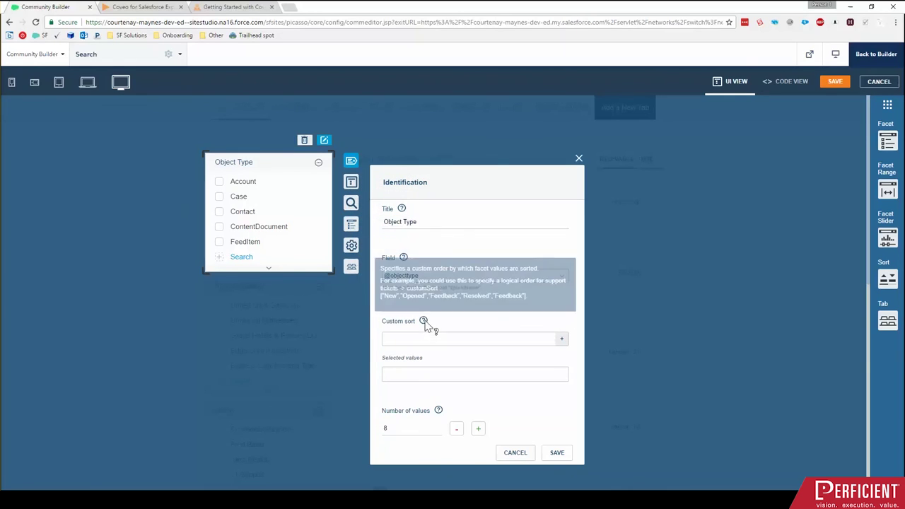
- Save the 8-value change and show the Object Type facet only on the All Content tab
click(351, 272)
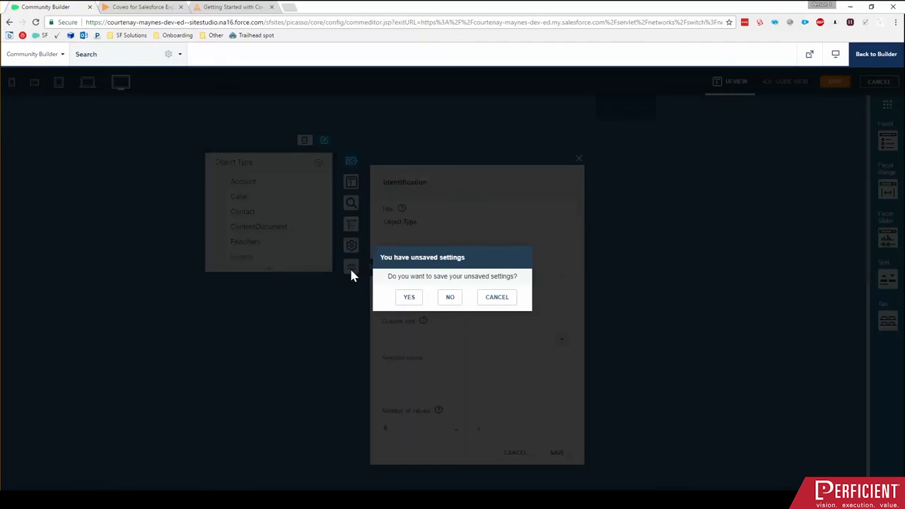
click(410, 298)
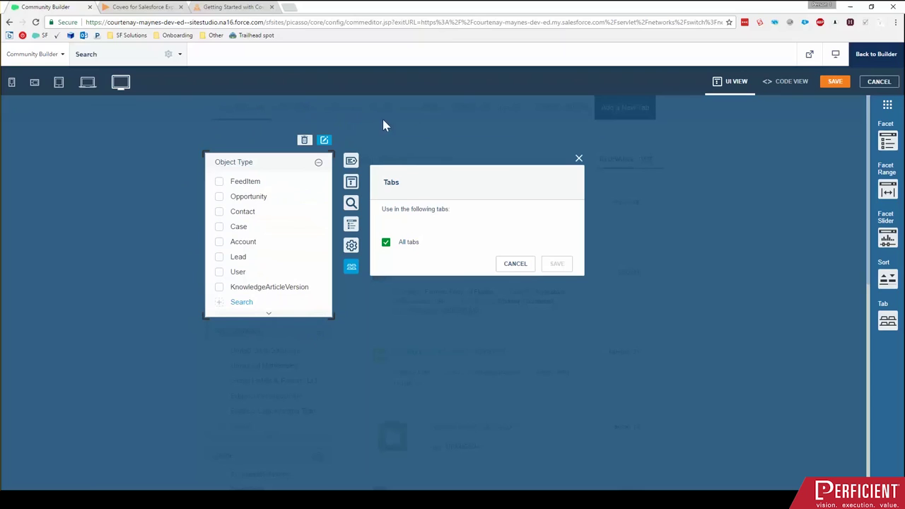
click(385, 241)
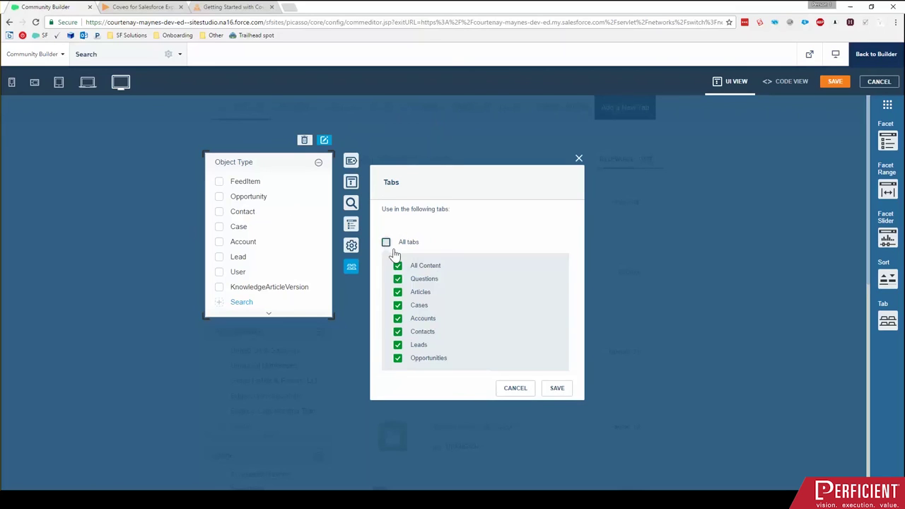
click(397, 291)
click(397, 305)
click(397, 318)
click(397, 332)
click(397, 345)
click(397, 358)
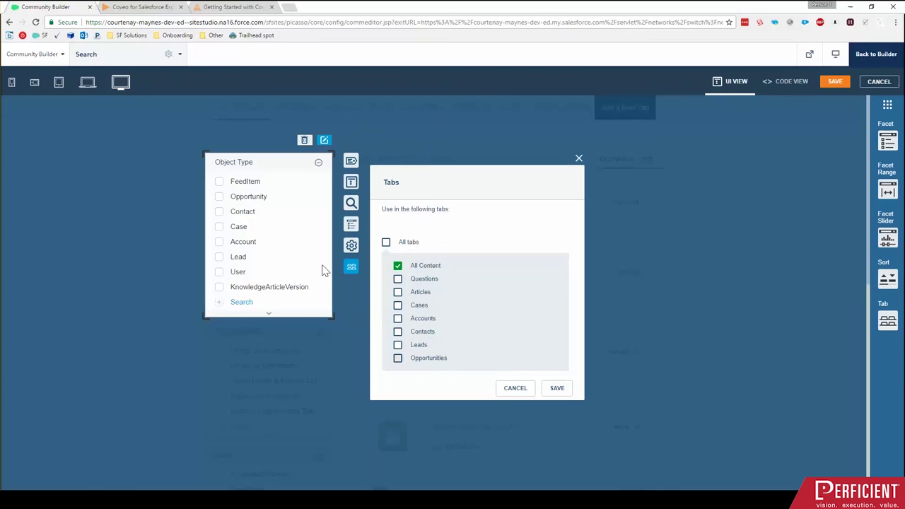
click(558, 390)
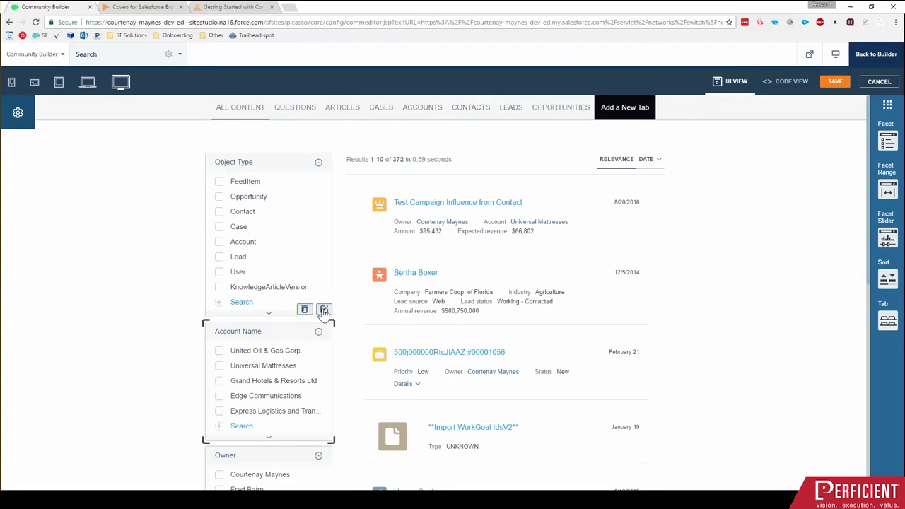
- Limit the Account Name facet to the Cases, Accounts and Contacts tabs
click(324, 310)
click(352, 277)
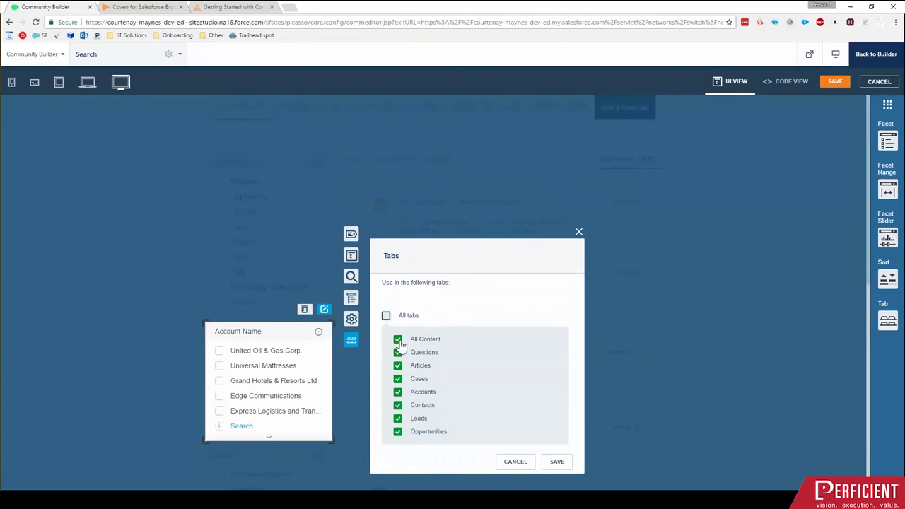
click(398, 340)
click(398, 353)
click(398, 366)
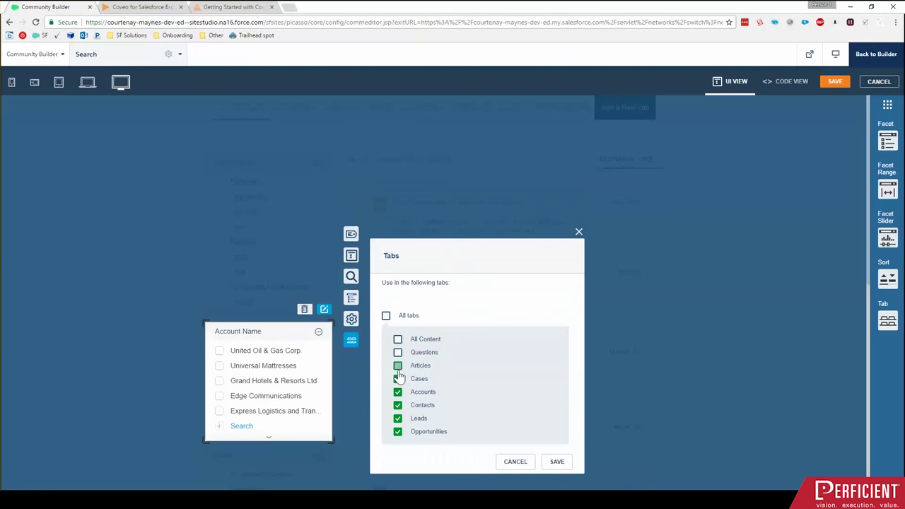
click(398, 419)
click(398, 432)
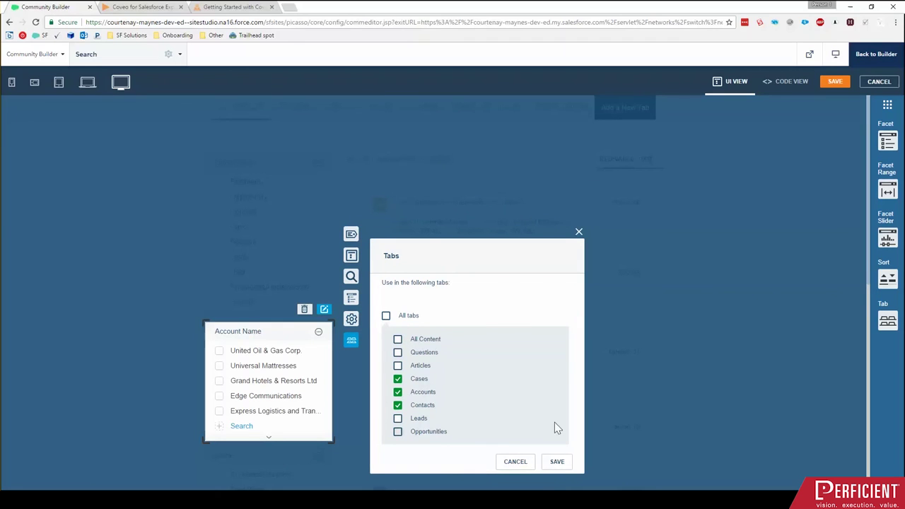
click(557, 462)
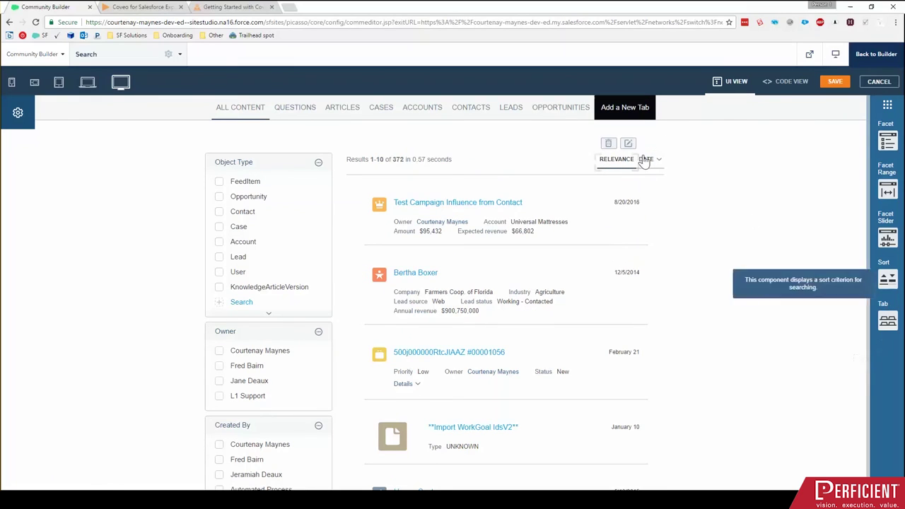
- Change the Relevance sort option's caption to 'Frequency'
click(628, 144)
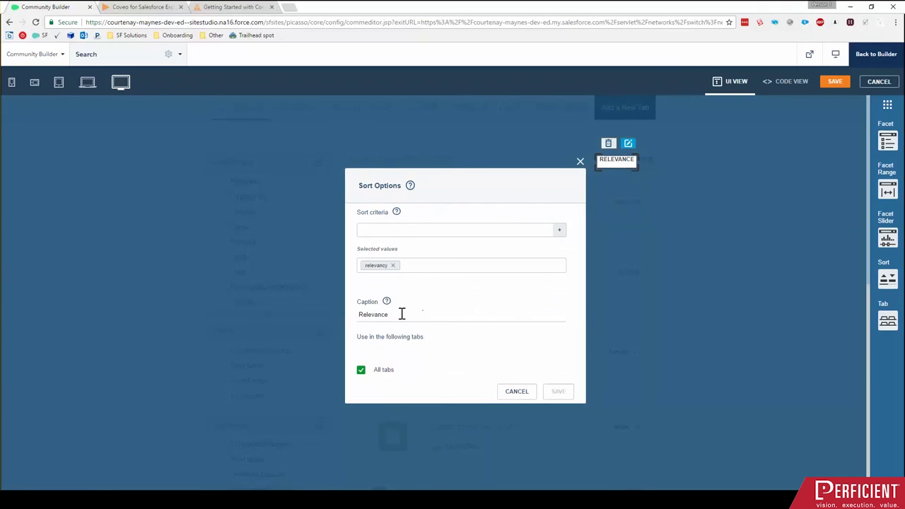
drag(402, 314, 340, 311)
text(Frequency)
click(361, 340)
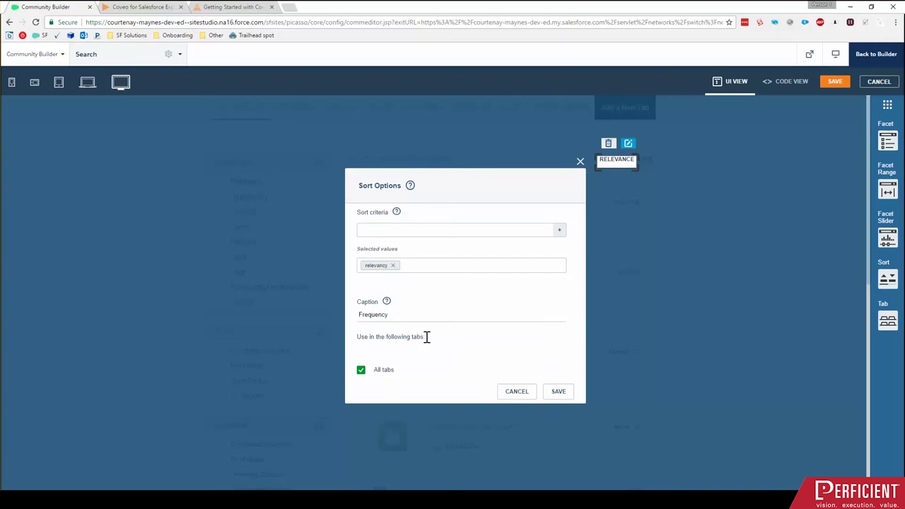
- Try restricting the sort to individual tabs, then make it available on all tabs again
click(360, 369)
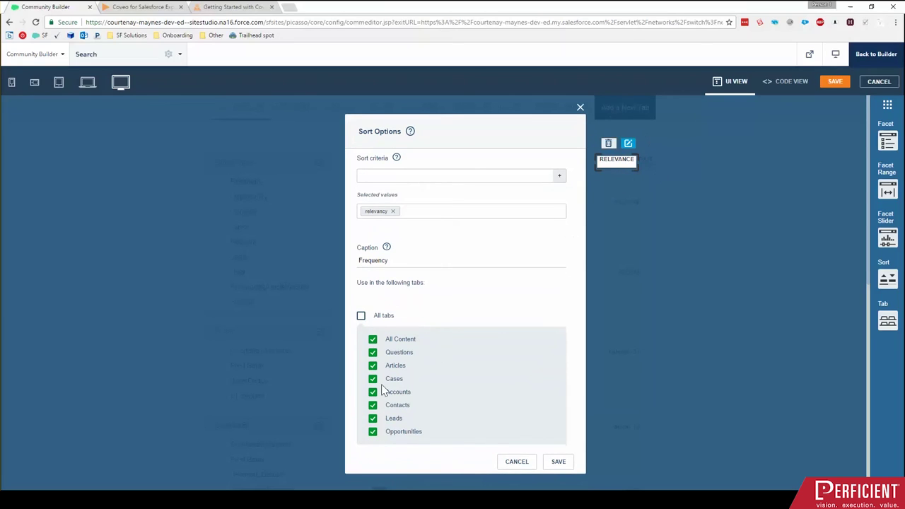
click(372, 352)
click(373, 365)
click(372, 378)
click(372, 392)
click(372, 405)
click(372, 417)
click(373, 431)
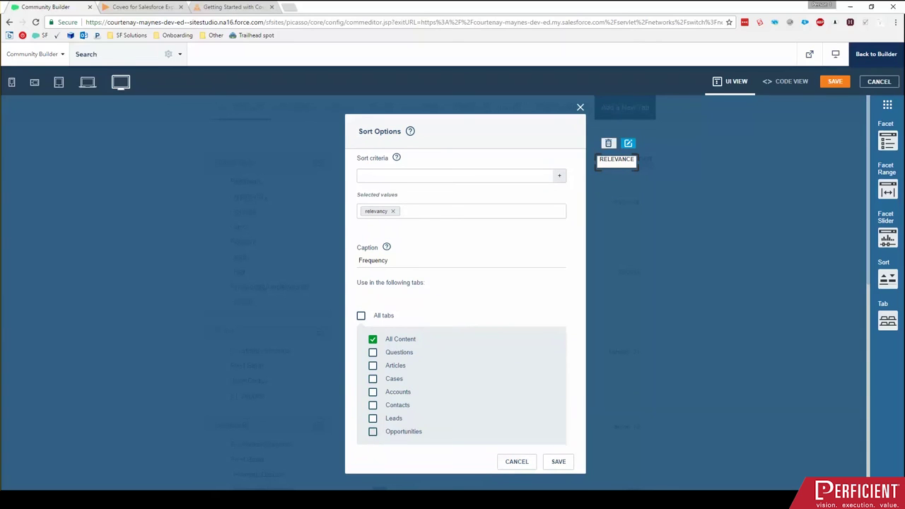
click(360, 315)
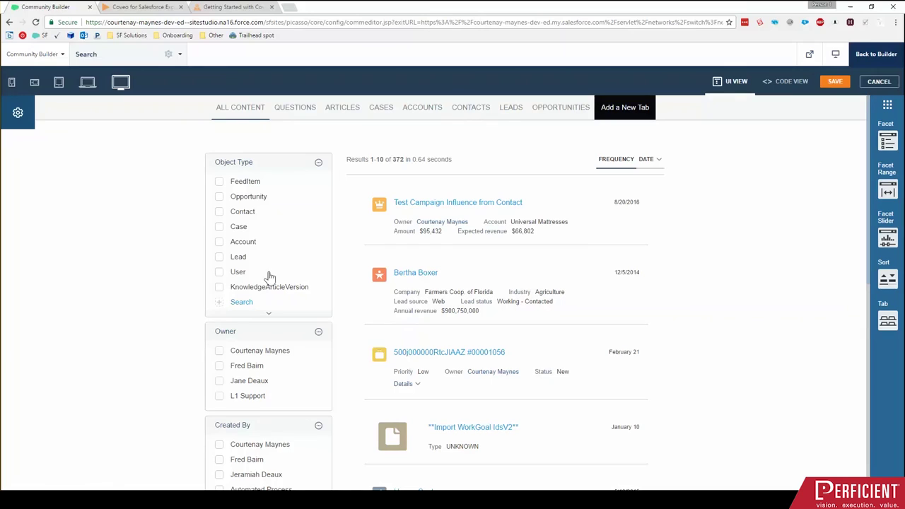
mouse_move(473, 292)
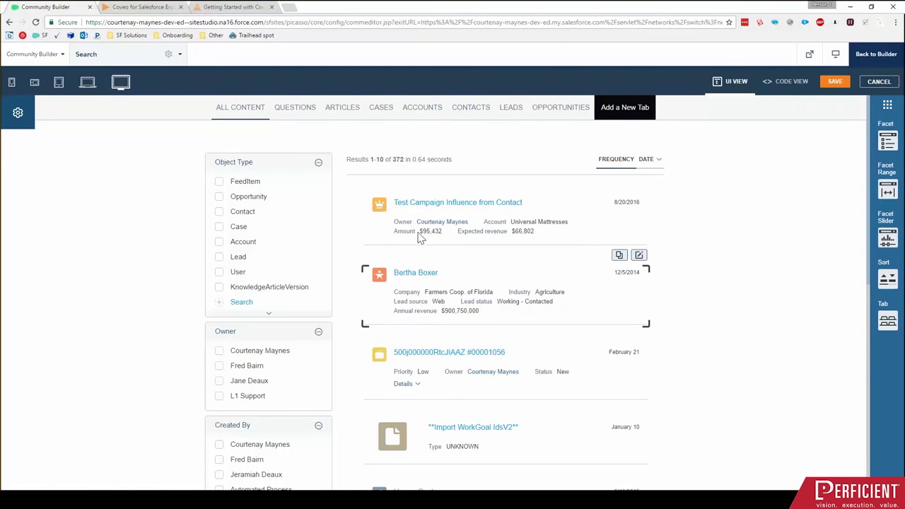
mouse_move(419, 240)
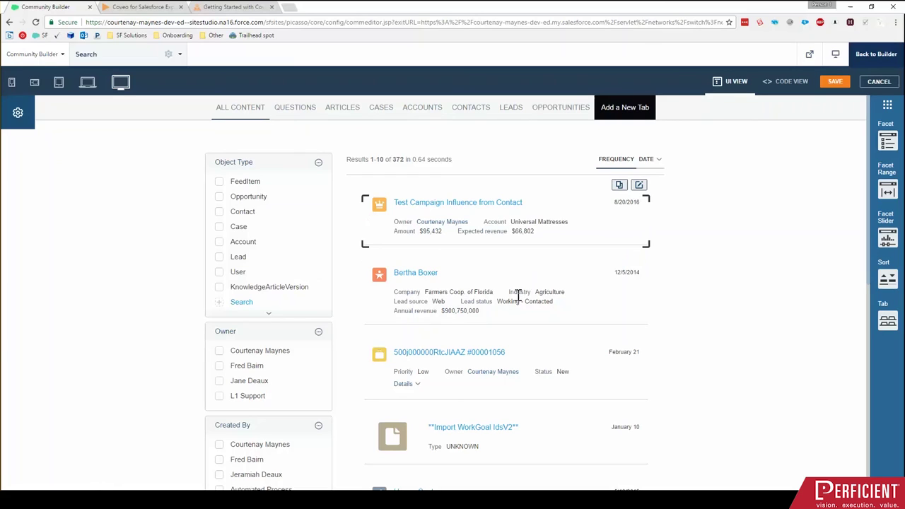
mouse_move(497, 396)
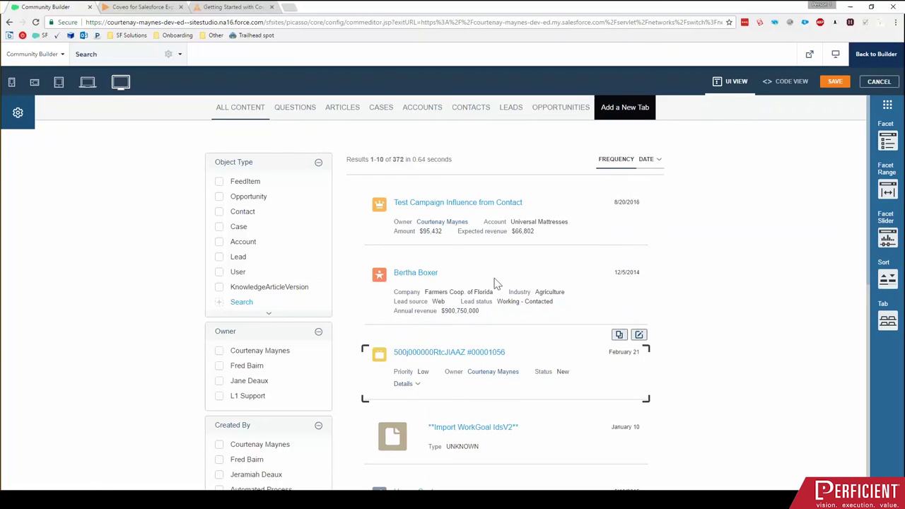
mouse_move(412, 194)
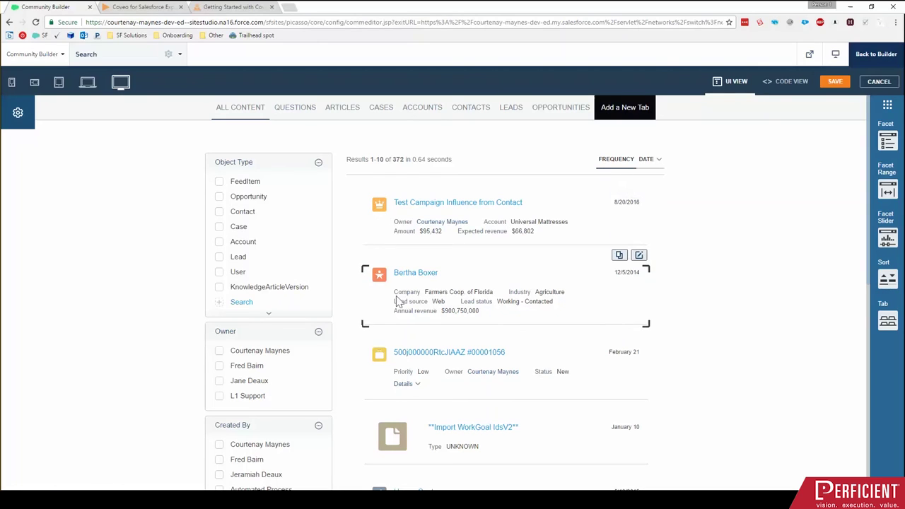
mouse_move(393, 374)
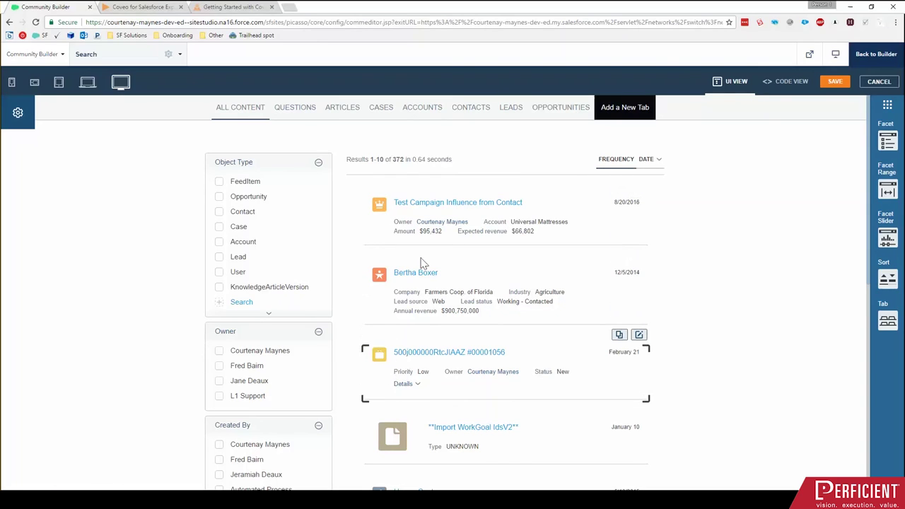
mouse_move(427, 225)
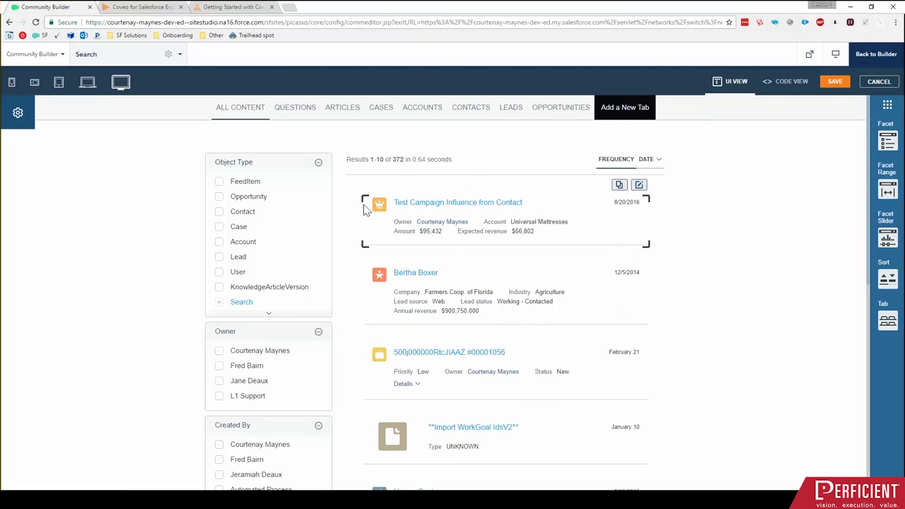
mouse_move(403, 301)
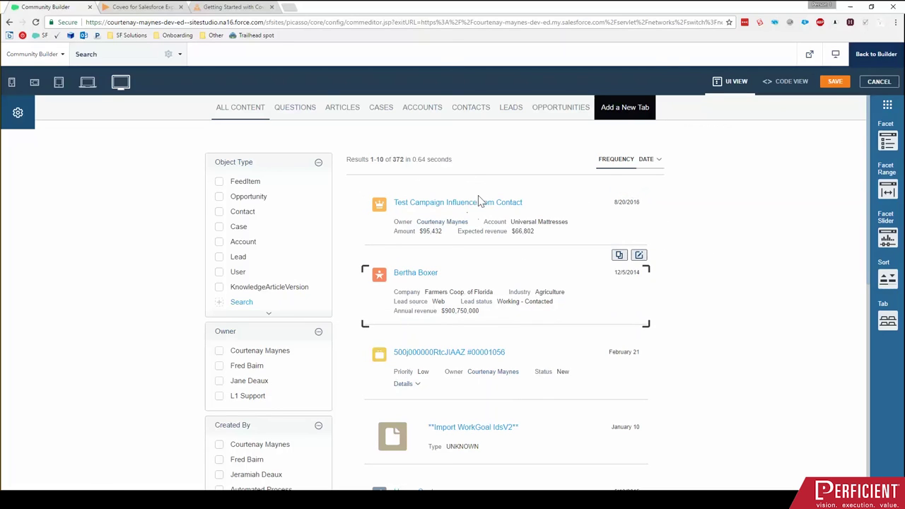
mouse_move(531, 238)
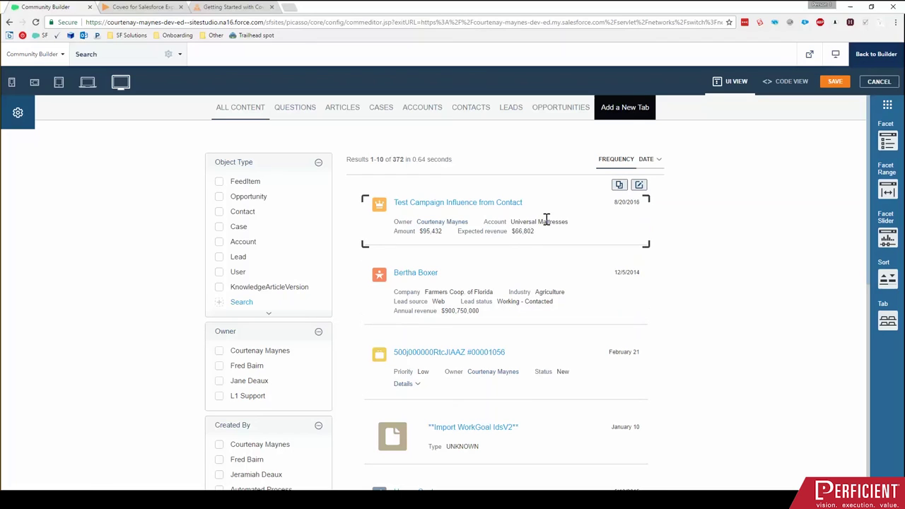
- Open the Opportunity result's Layout editor and select its owner, account, amount and expected-revenue fields and rows
click(639, 186)
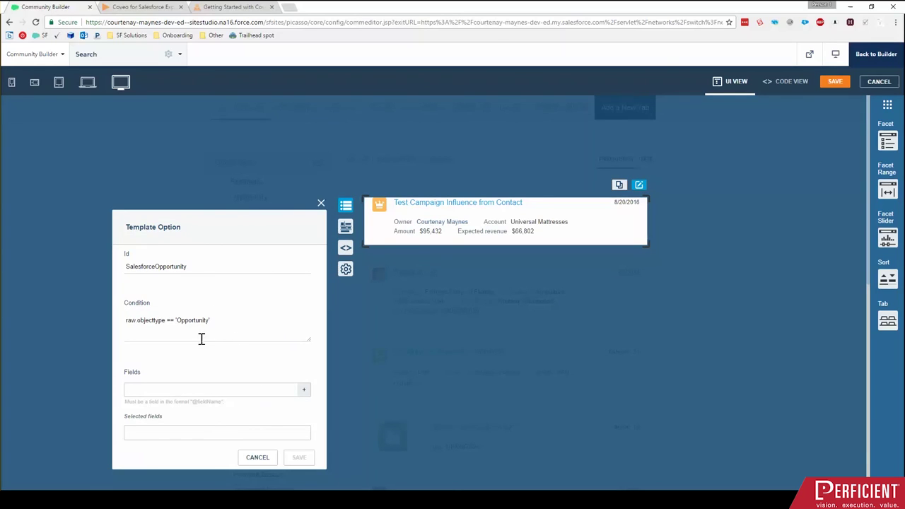
click(345, 227)
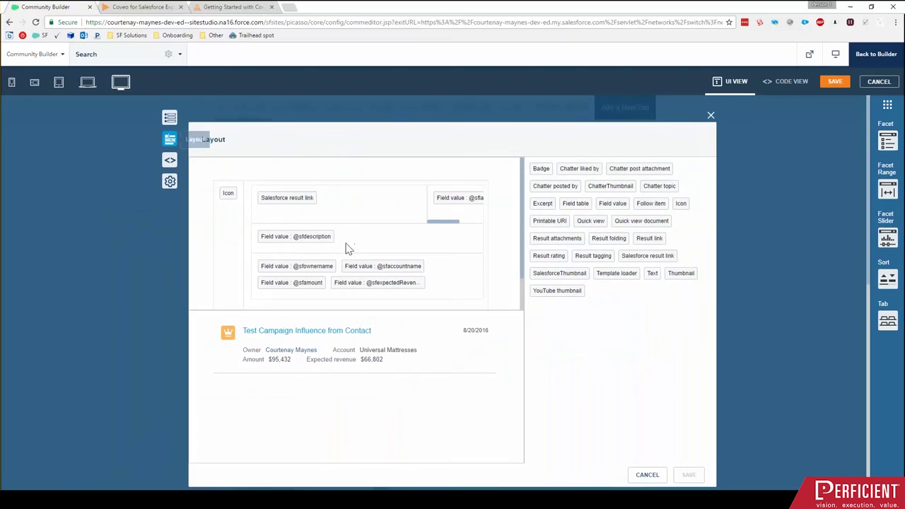
click(325, 308)
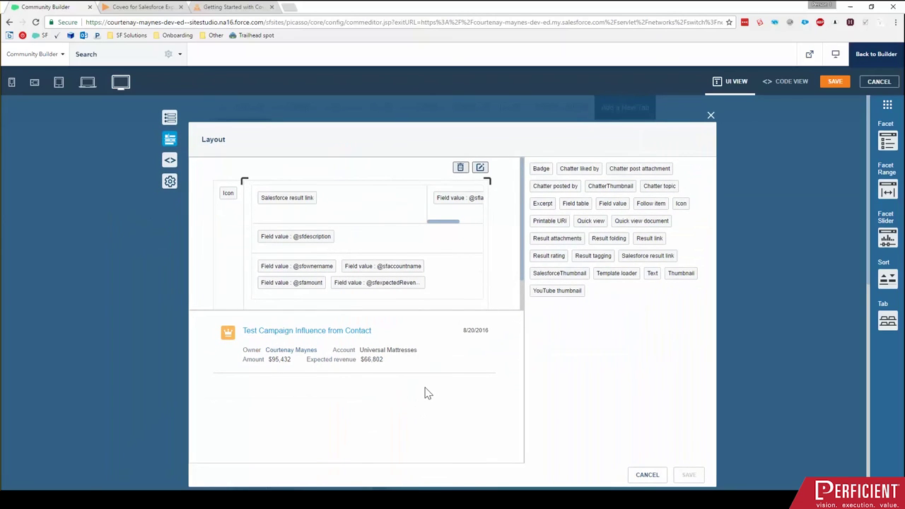
click(295, 297)
click(312, 282)
click(362, 285)
click(370, 268)
click(309, 268)
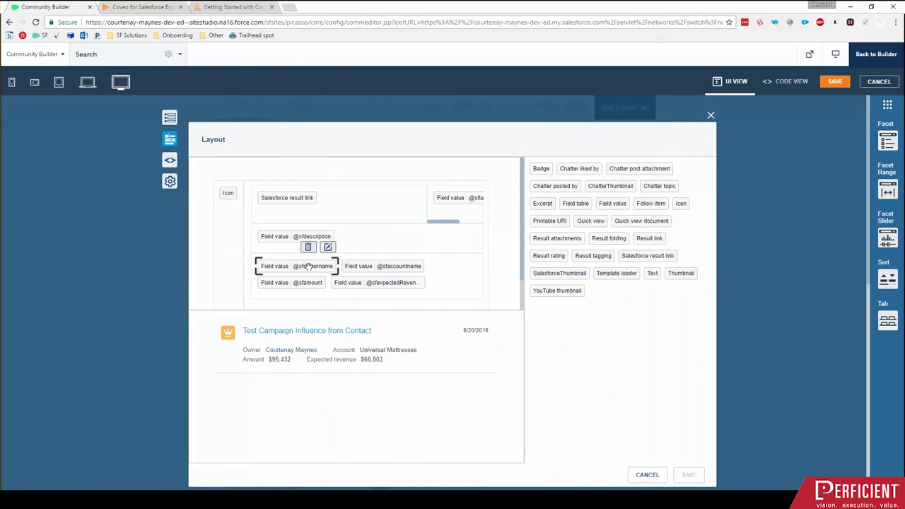
click(307, 281)
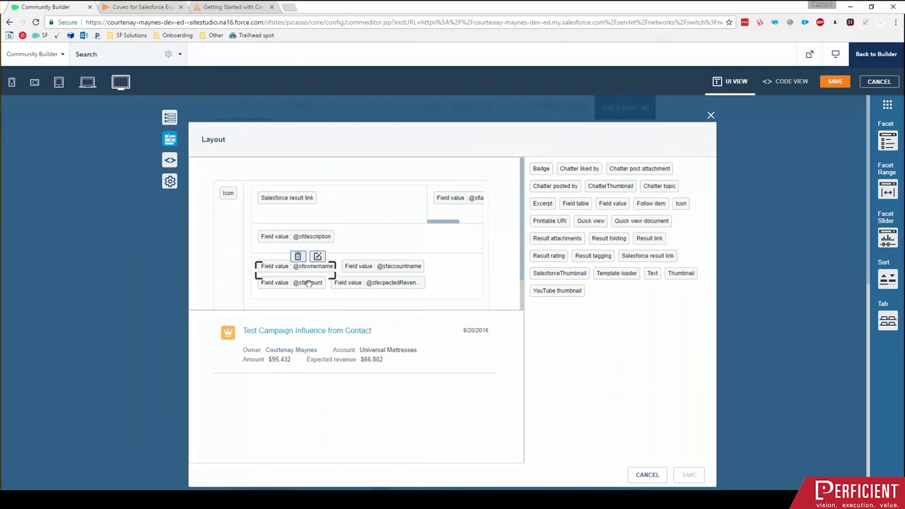
click(372, 282)
click(321, 287)
click(290, 285)
click(291, 284)
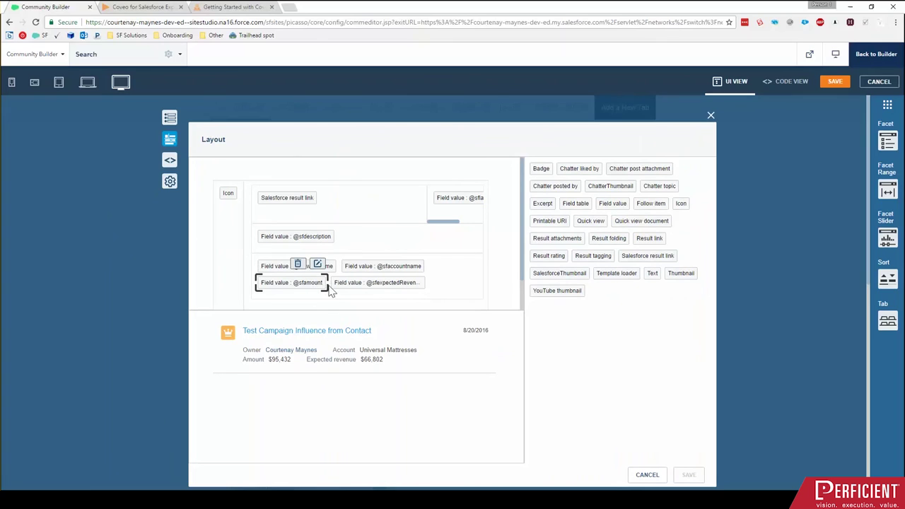
click(396, 286)
click(311, 267)
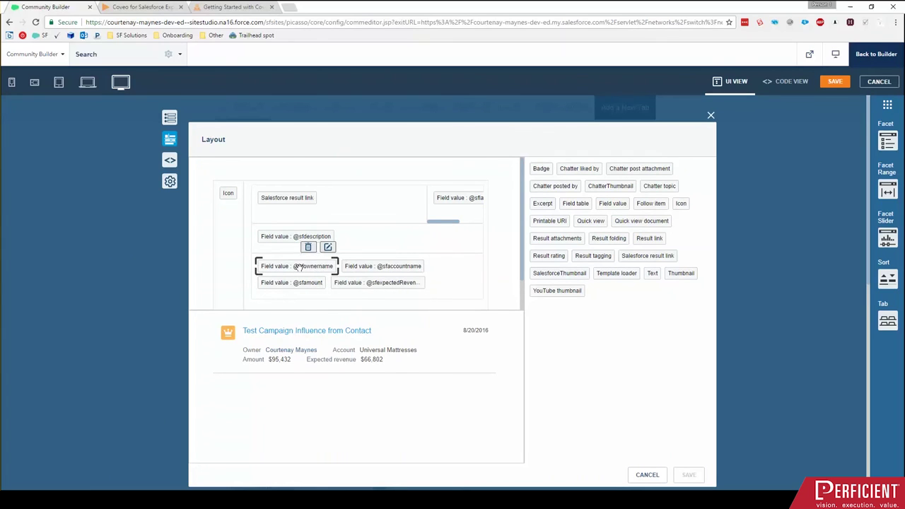
click(387, 266)
click(396, 269)
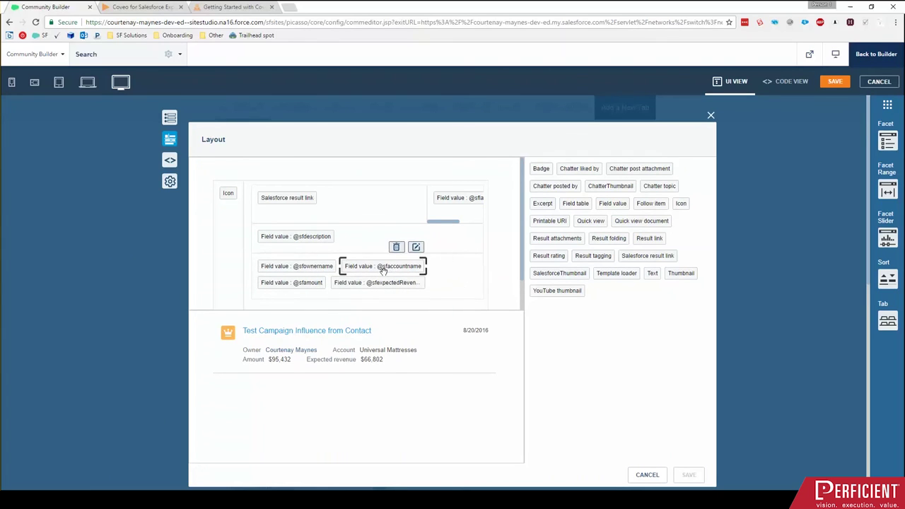
click(418, 283)
click(376, 280)
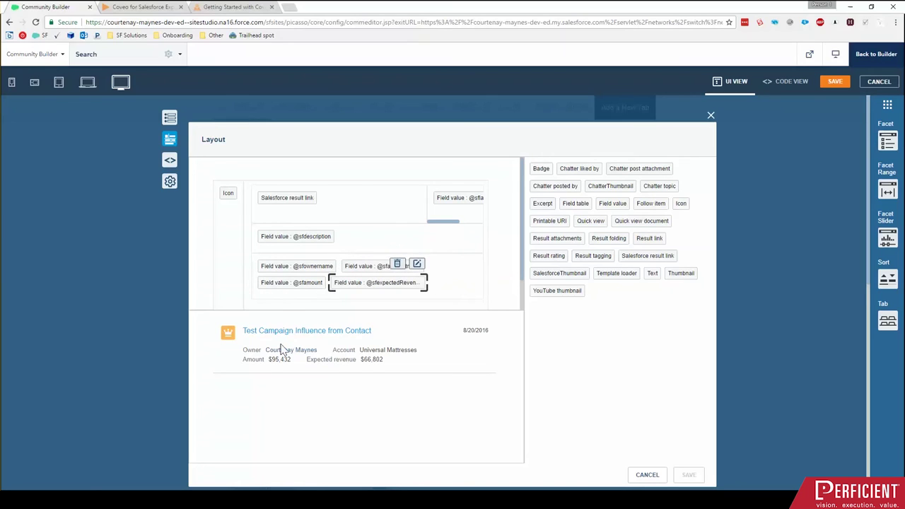
click(294, 303)
click(311, 268)
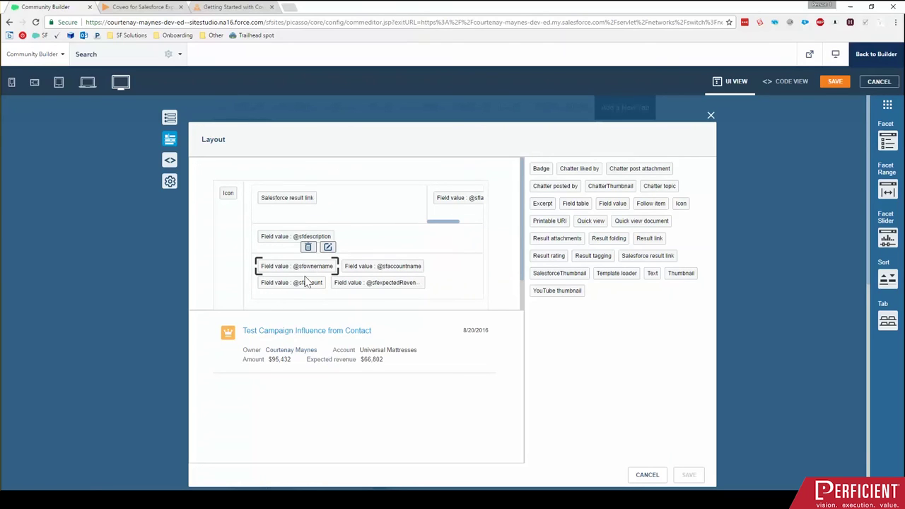
click(306, 281)
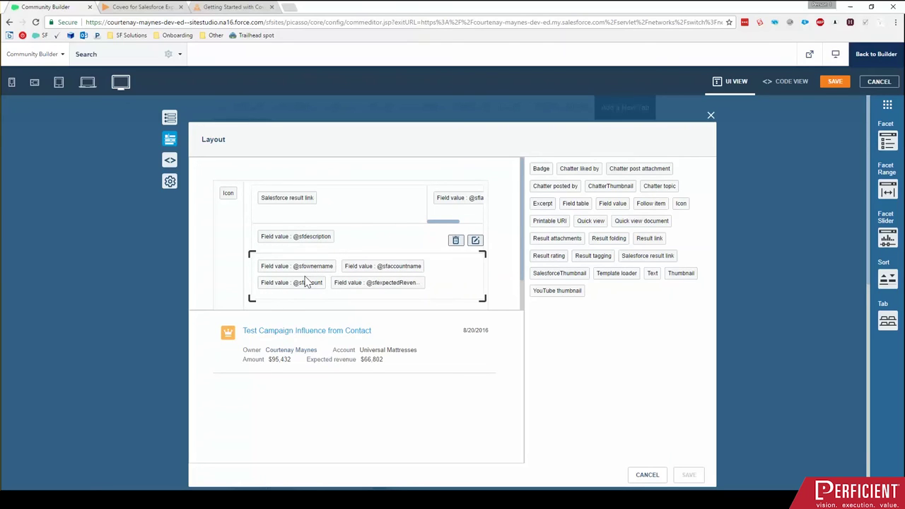
click(384, 282)
click(381, 299)
click(306, 283)
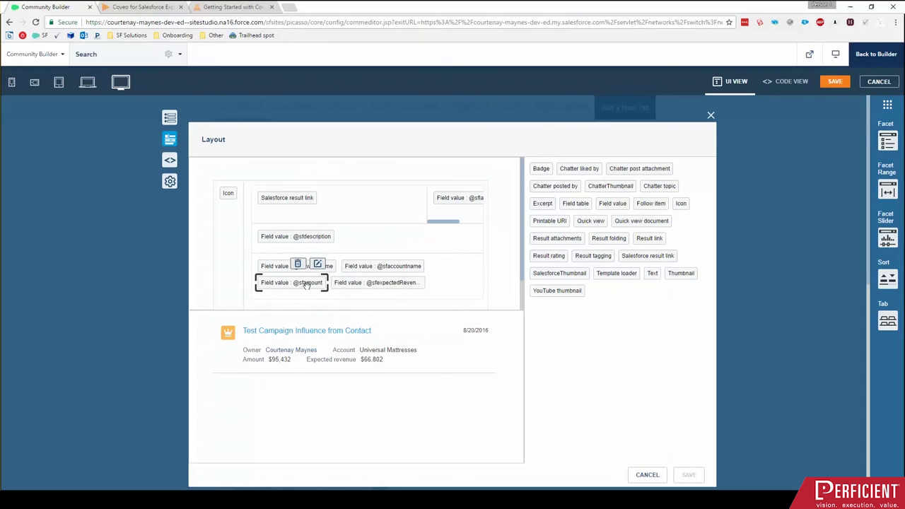
click(388, 245)
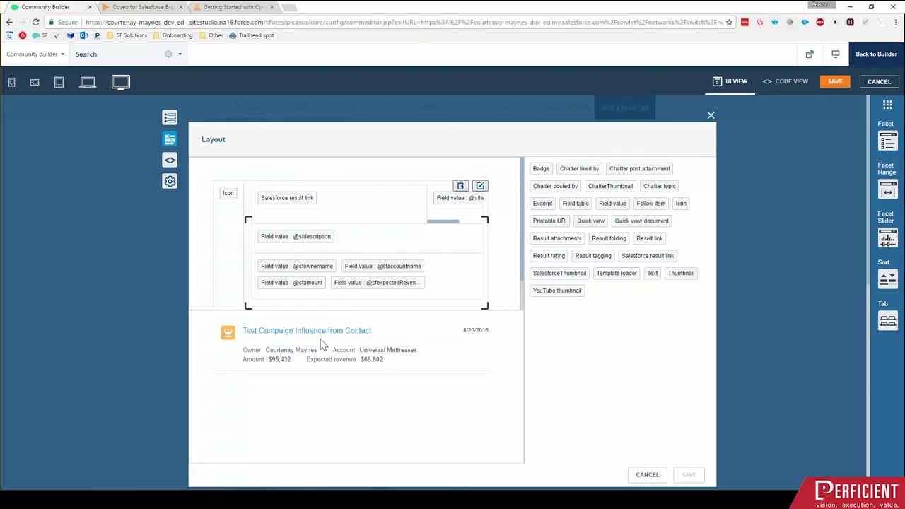
click(282, 336)
click(228, 189)
click(297, 264)
click(233, 334)
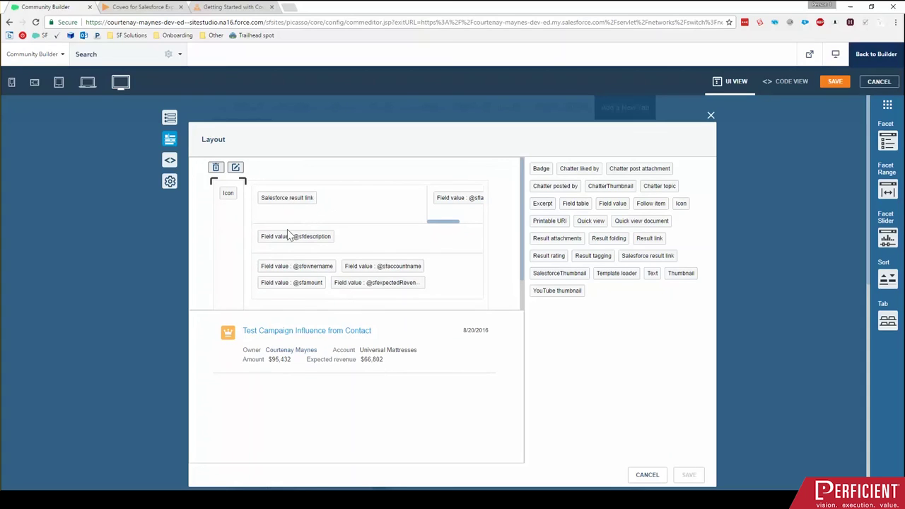
click(272, 330)
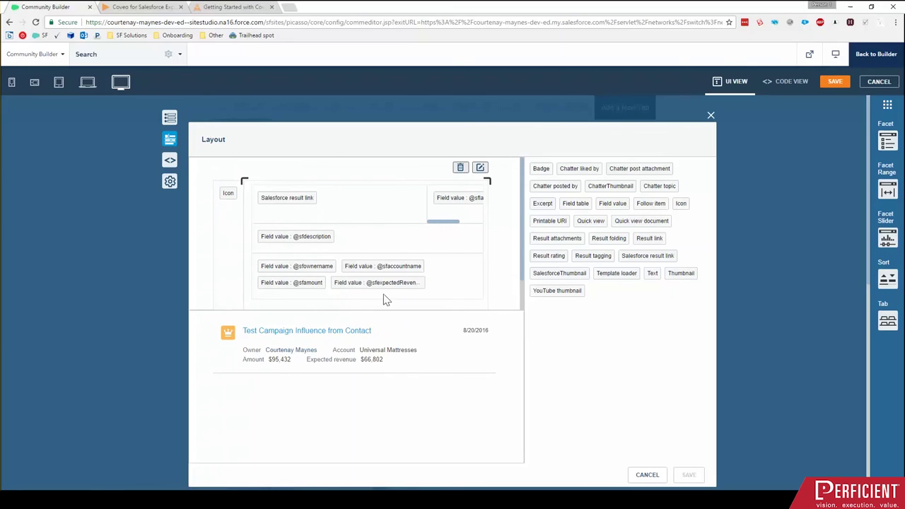
click(346, 212)
click(360, 244)
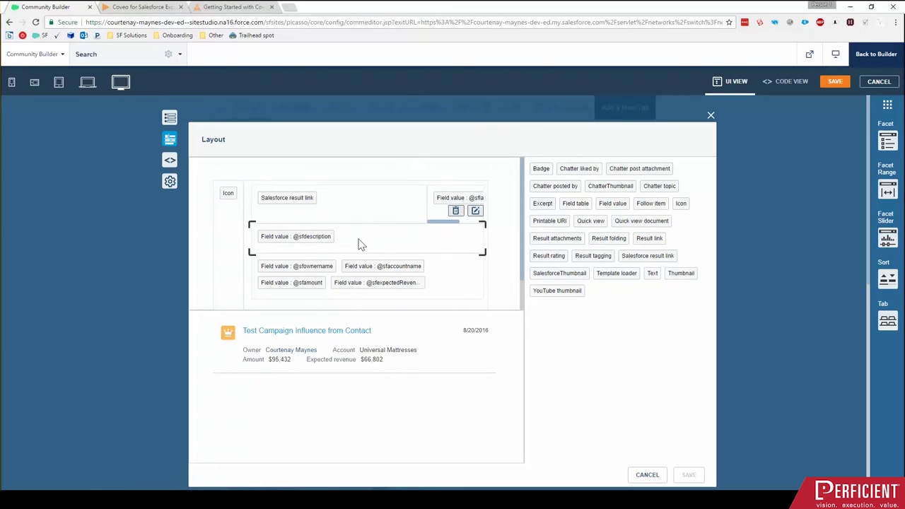
click(258, 348)
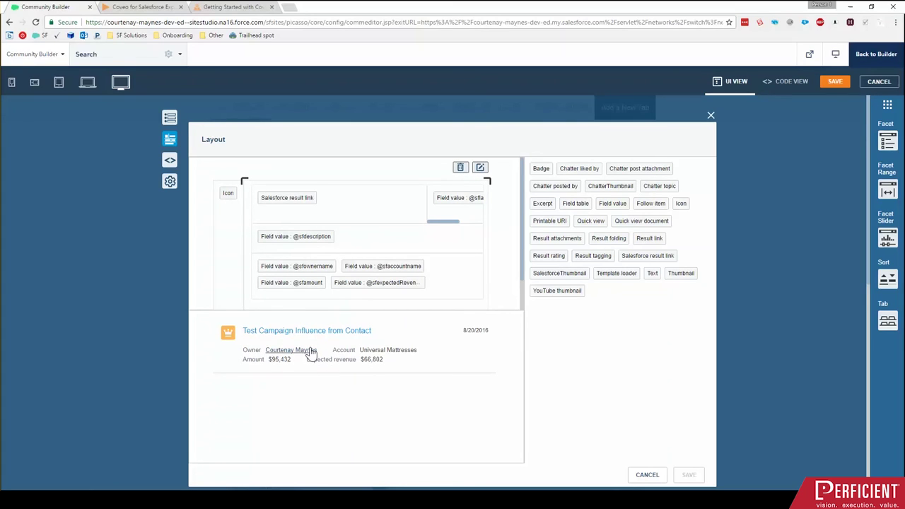
click(417, 208)
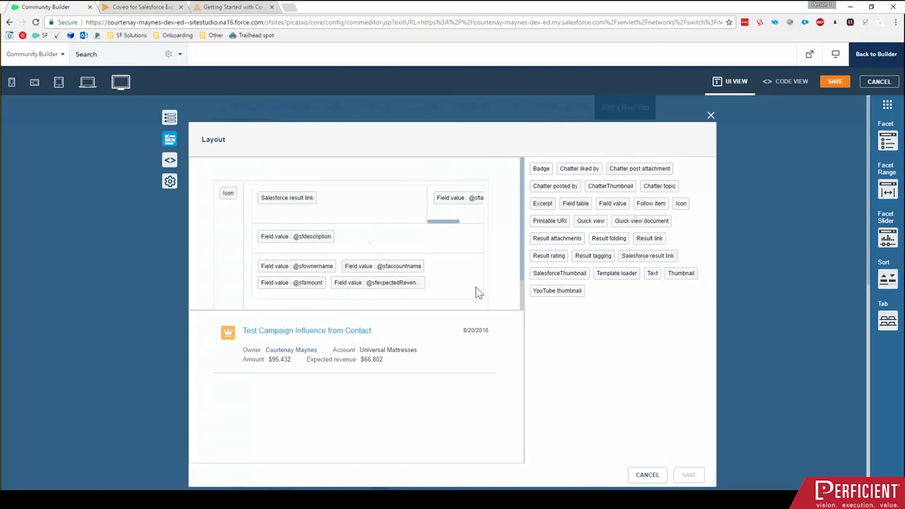
drag(612, 204, 439, 290)
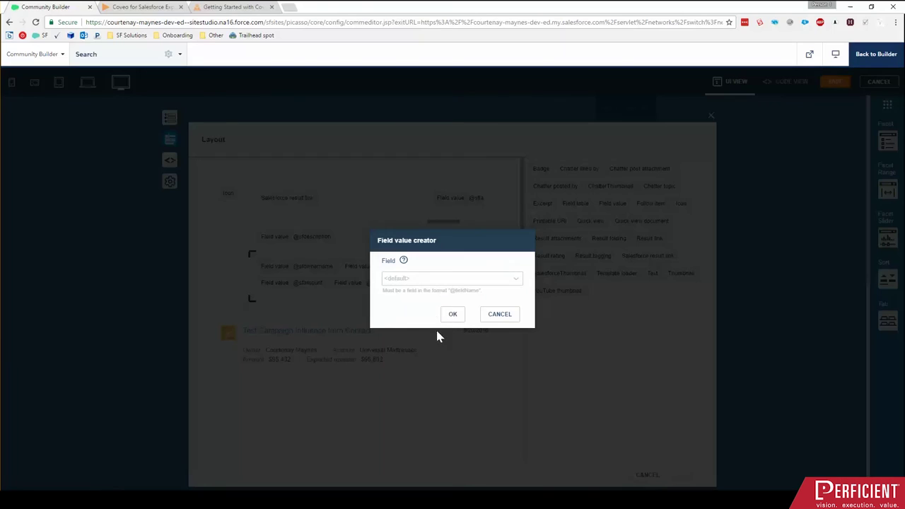
click(440, 278)
text(@sfstage)
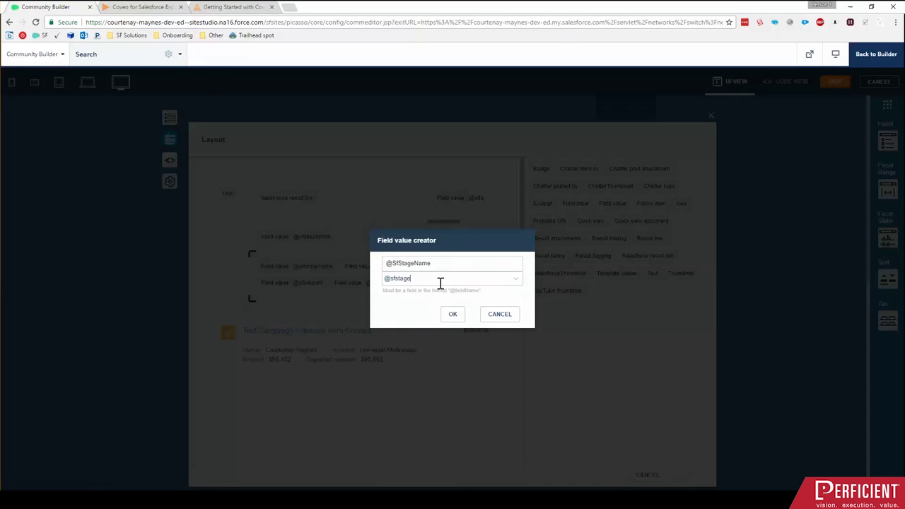
click(403, 264)
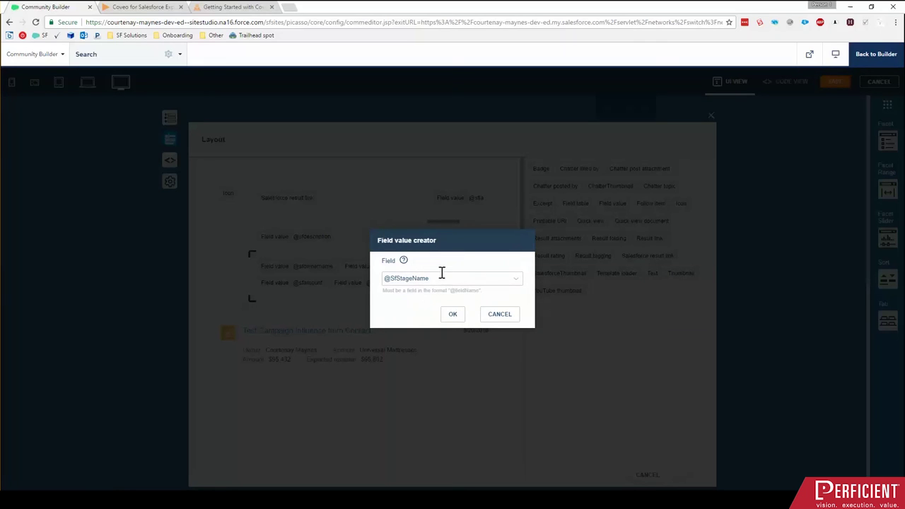
click(453, 314)
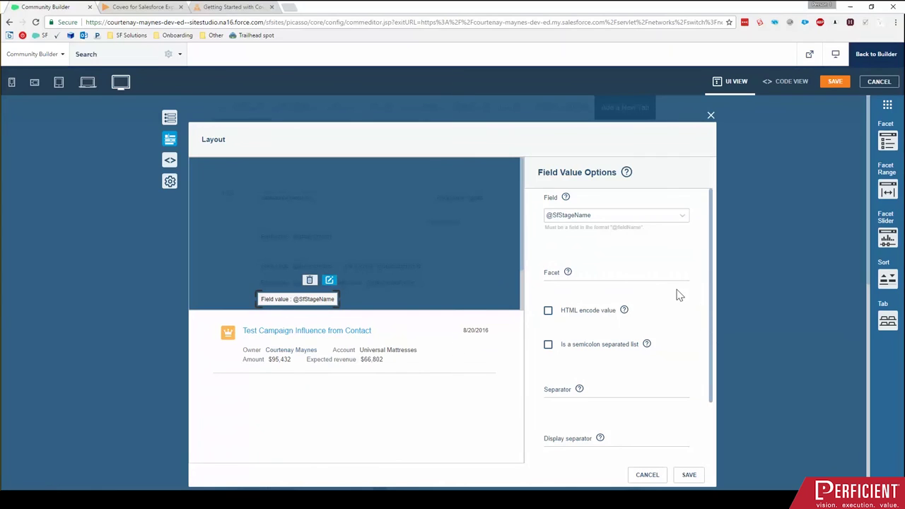
scroll(651, 212, down, 1)
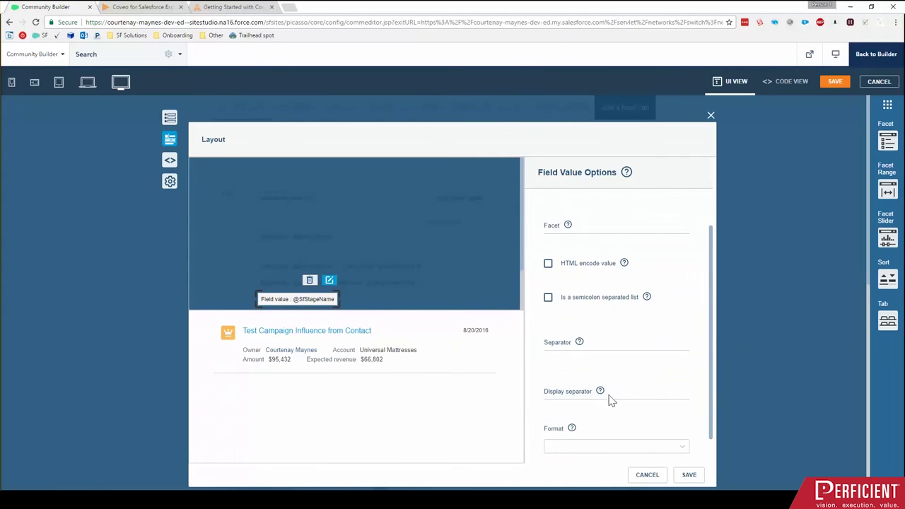
scroll(608, 396, down, 1)
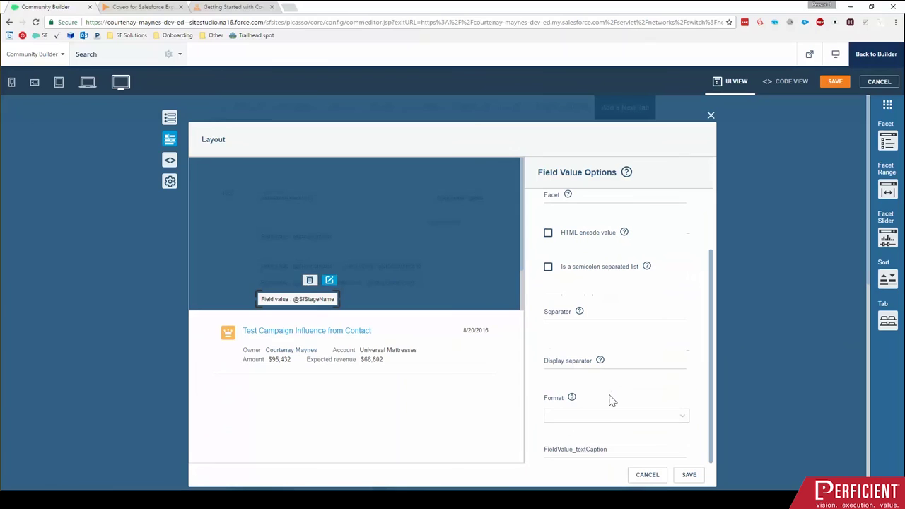
click(557, 453)
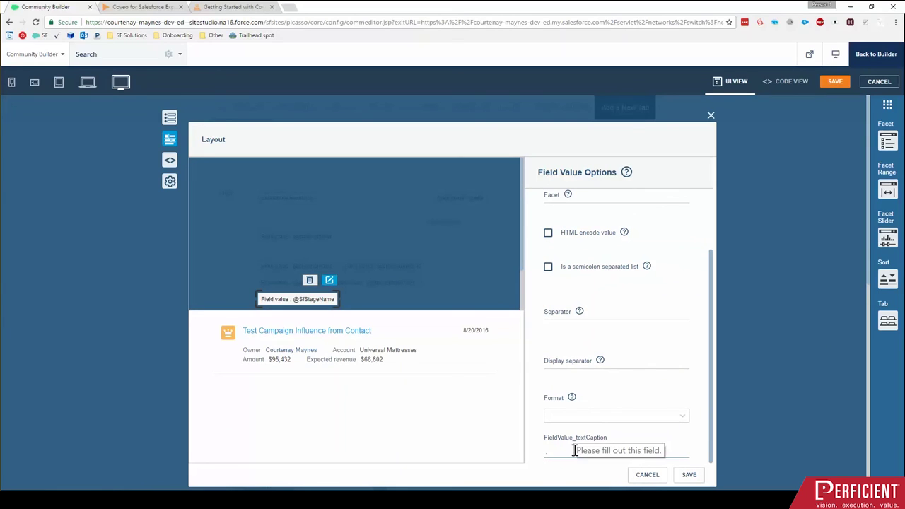
text(Stage)
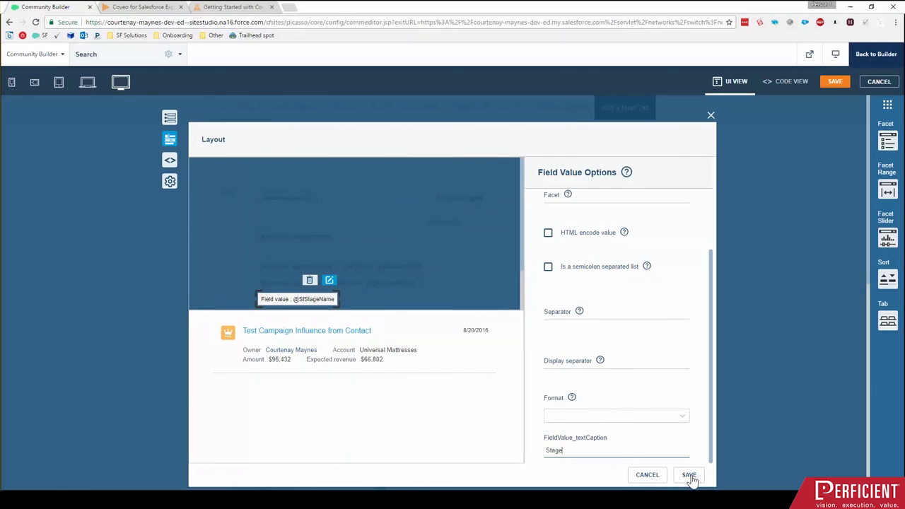
click(689, 475)
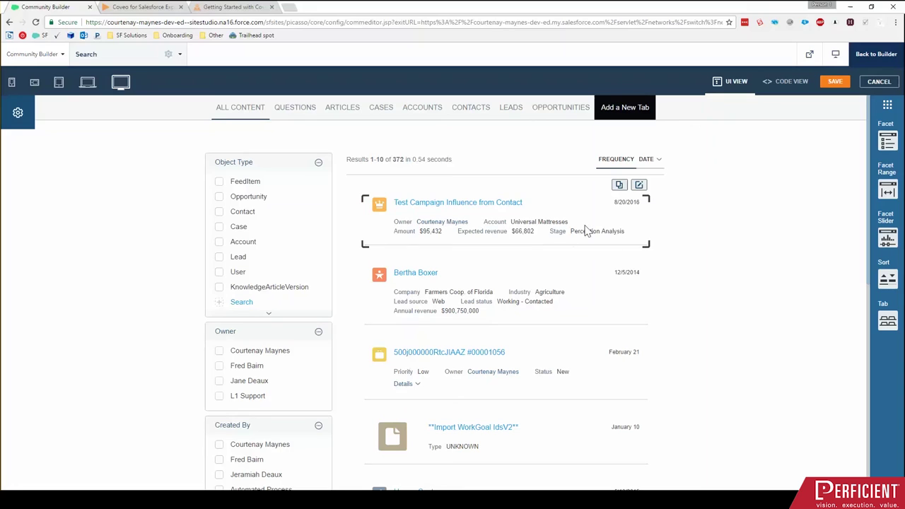
- Move the SfStageName field into the first row and save the layout
click(638, 184)
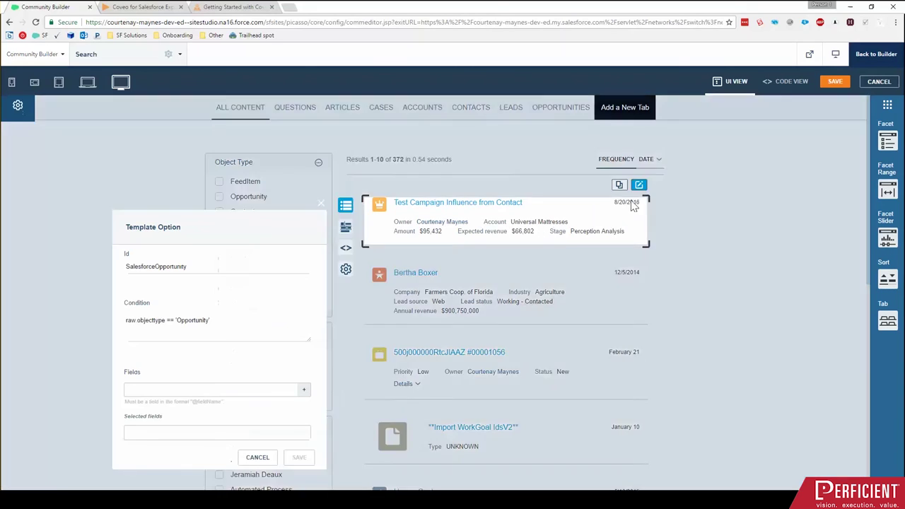
click(345, 226)
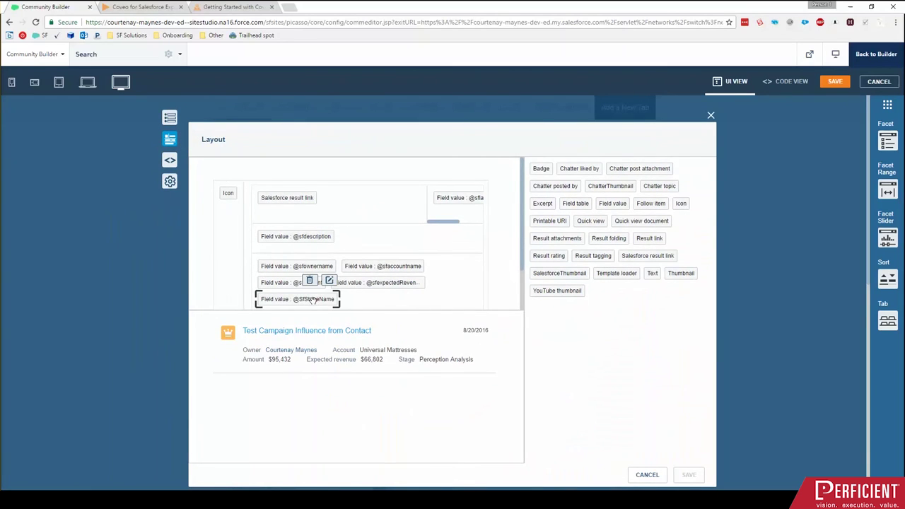
mouse_move(370, 274)
mouse_down()
mouse_move(392, 268)
mouse_move(375, 266)
mouse_up()
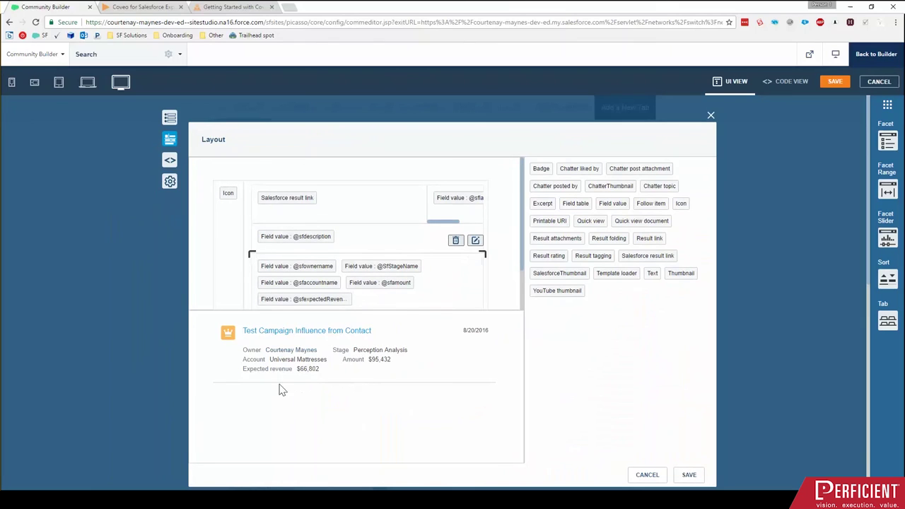
click(687, 475)
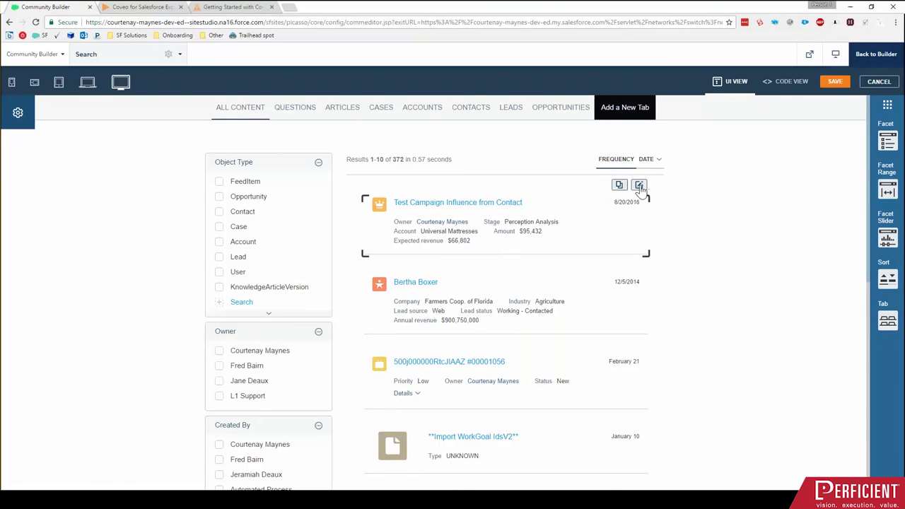
- Move Stage to the start of the second row, before Amount, and go to code view
click(639, 185)
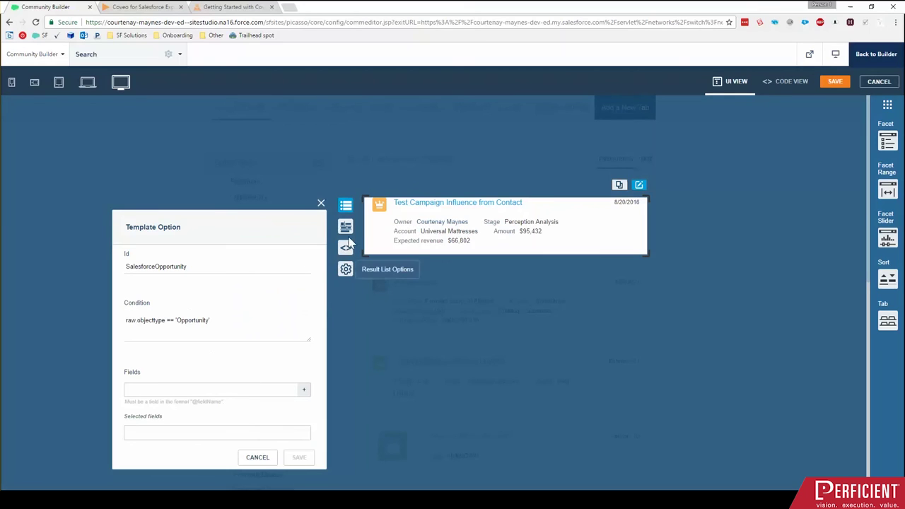
click(345, 249)
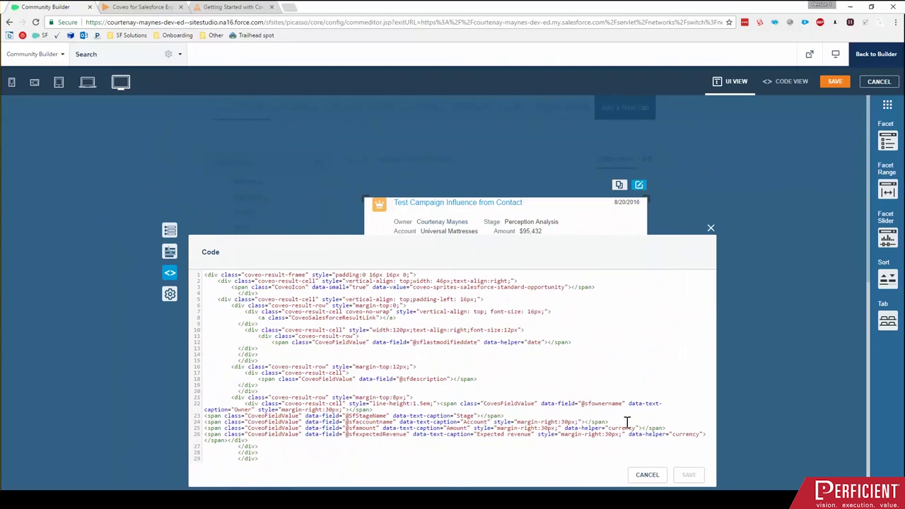
click(169, 252)
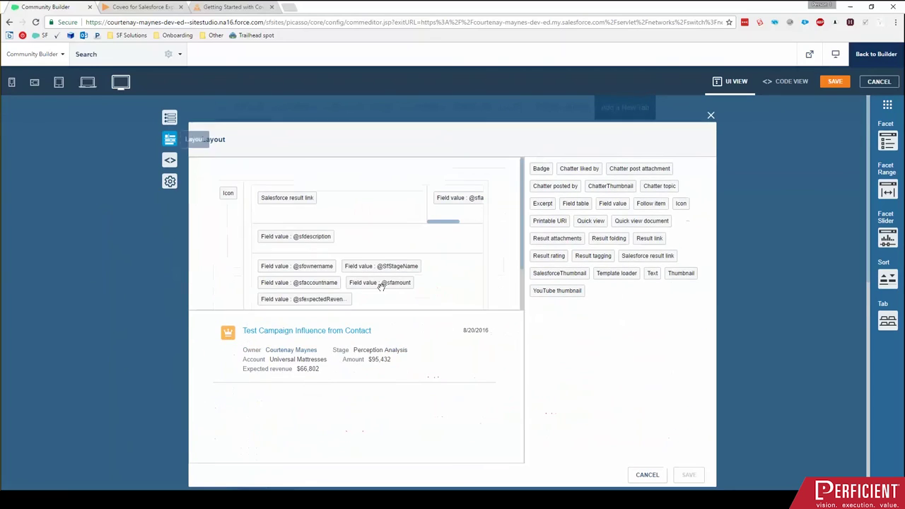
click(375, 266)
drag(337, 278, 331, 285)
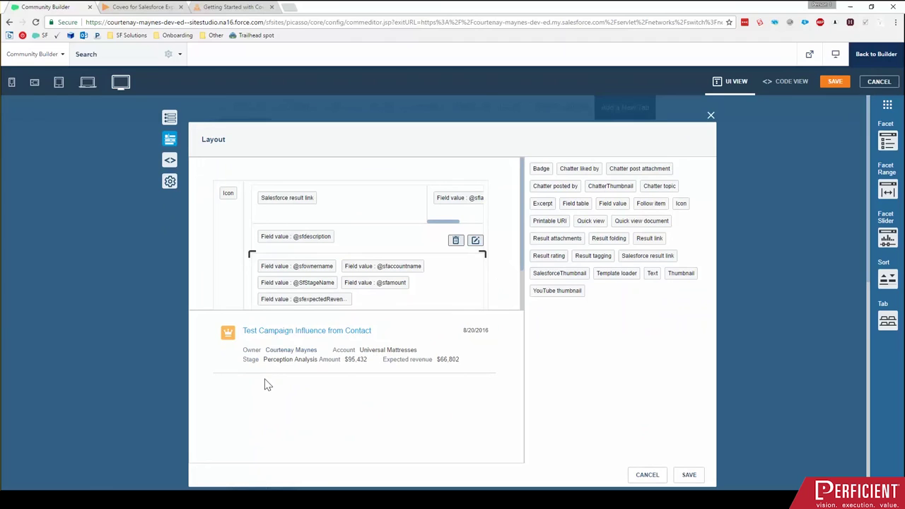
click(170, 161)
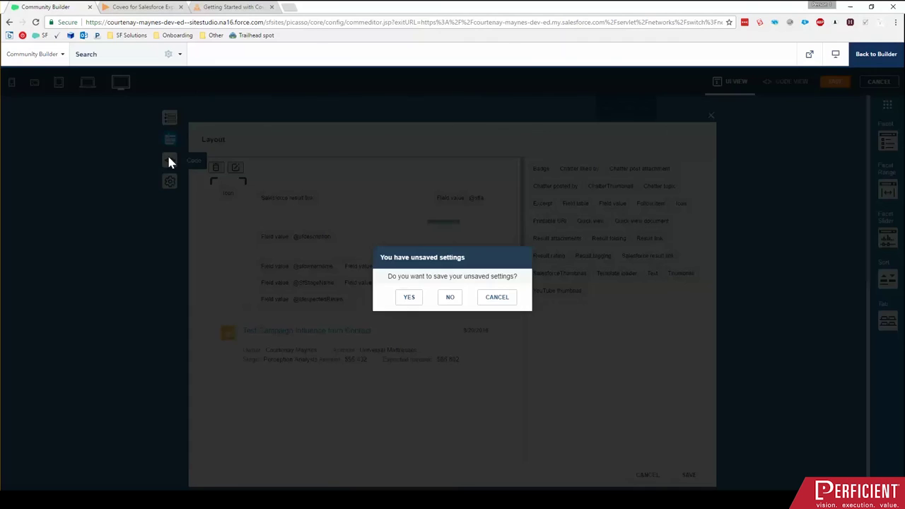
- Save pending changes, paste style="margin-right:30px;" after the Stage caption in the code, and save
click(415, 303)
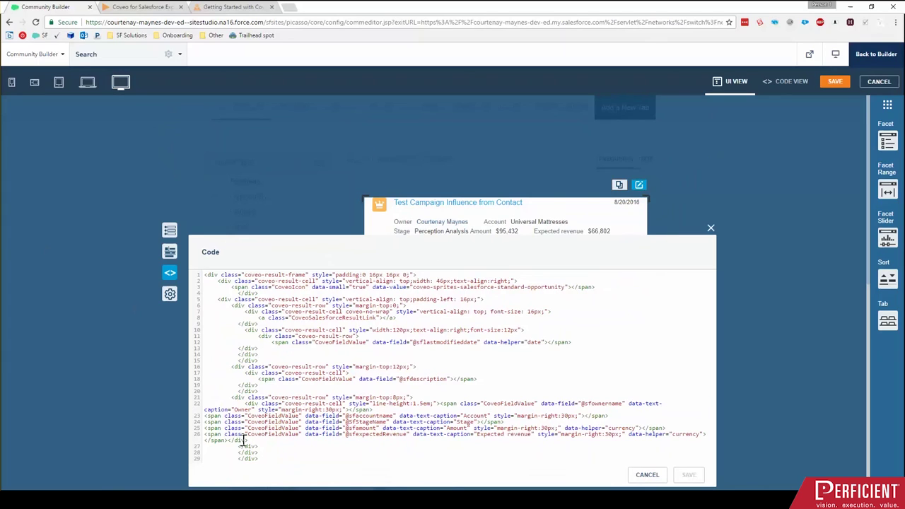
double_click(352, 415)
click(371, 417)
drag(539, 436, 623, 436)
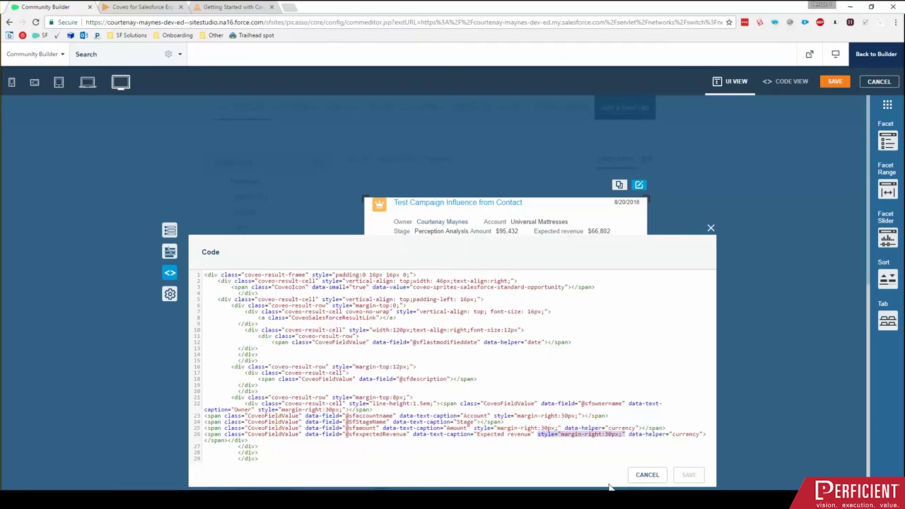
click(475, 422)
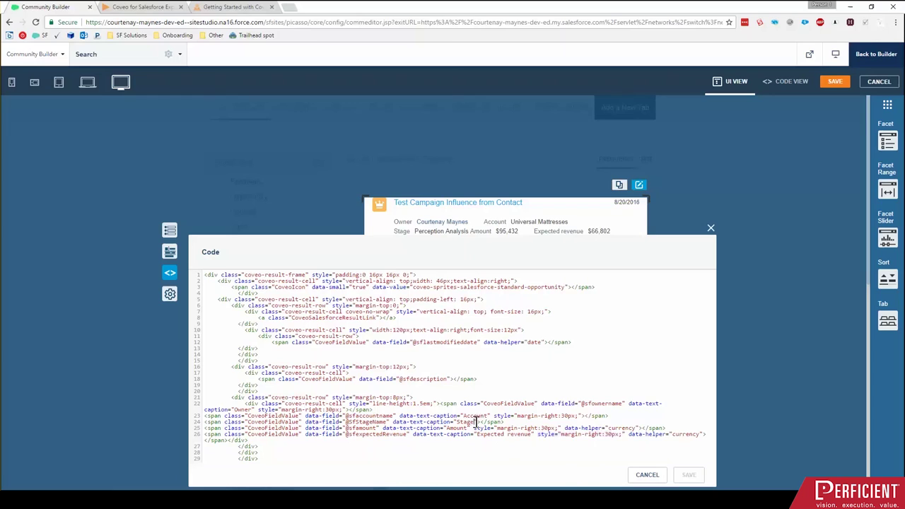
text(style="margin-right:30px;")
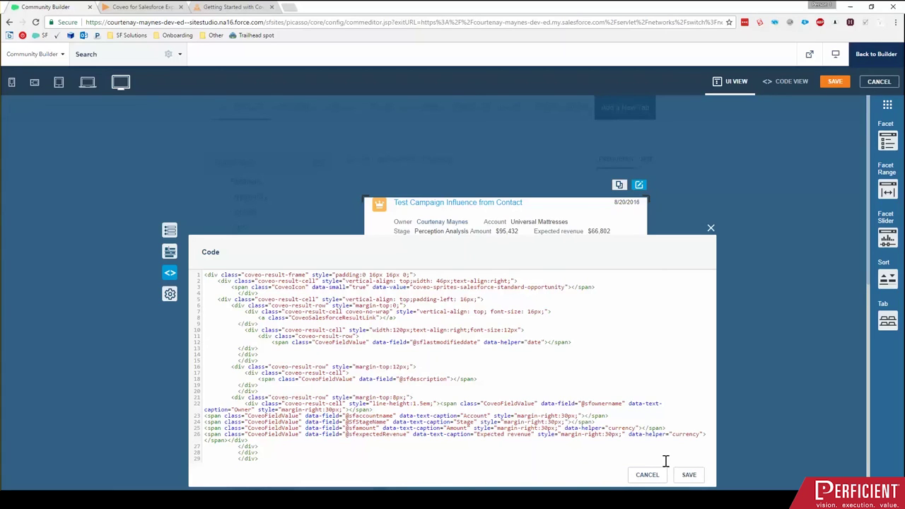
click(688, 475)
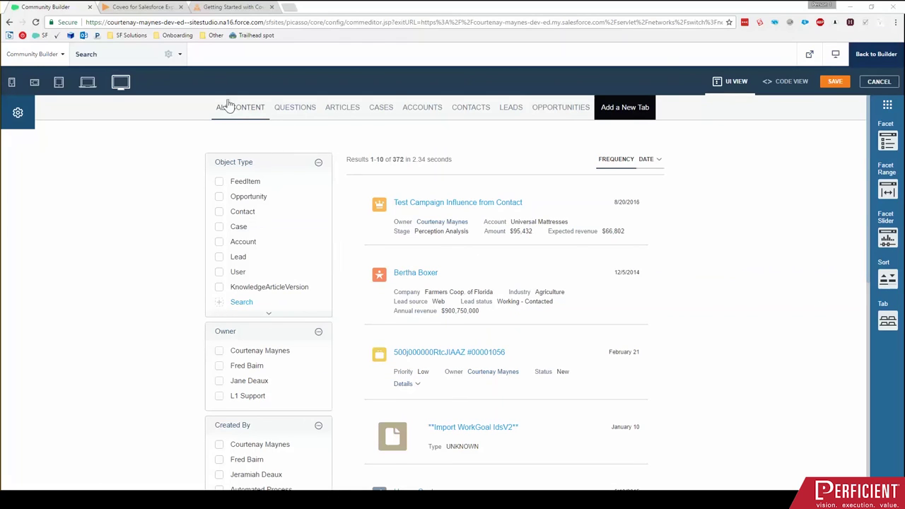
- Show the Questions tab results and inspect the top question's excerpt with raw <p> tags
mouse_move(287, 113)
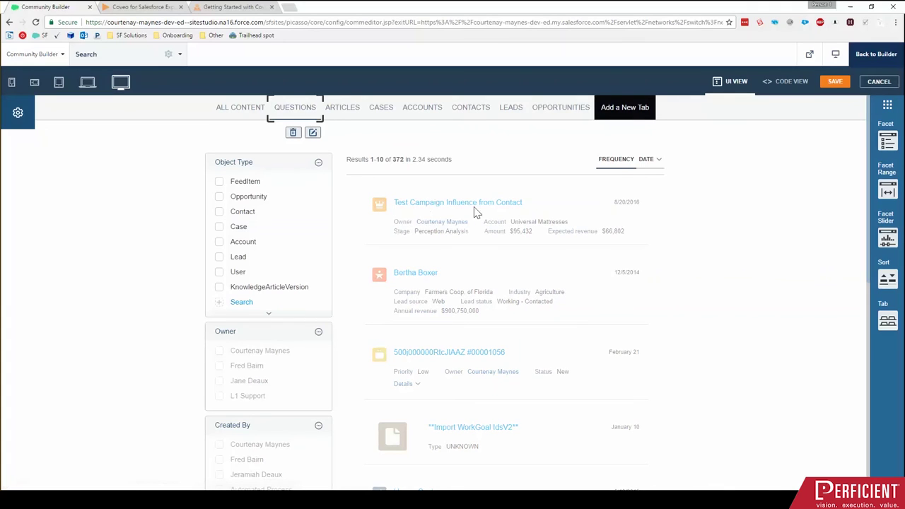
click(290, 113)
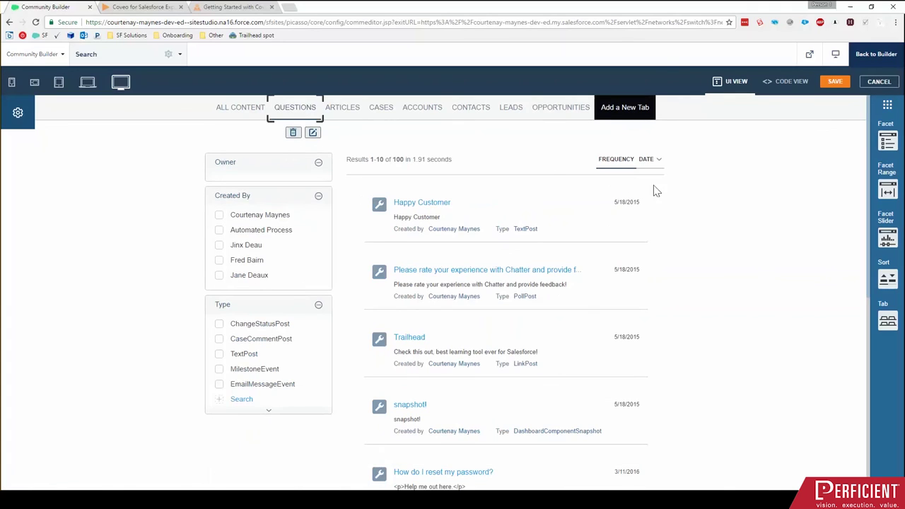
mouse_move(656, 167)
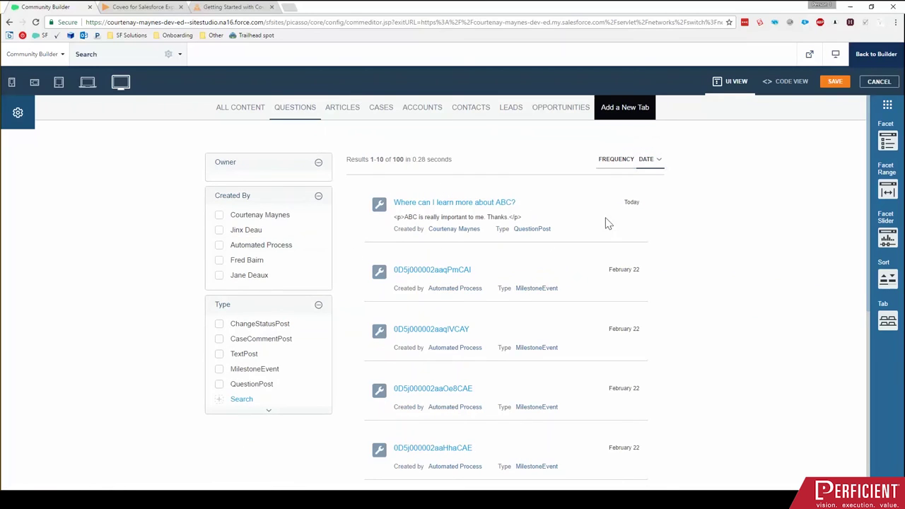
mouse_move(615, 212)
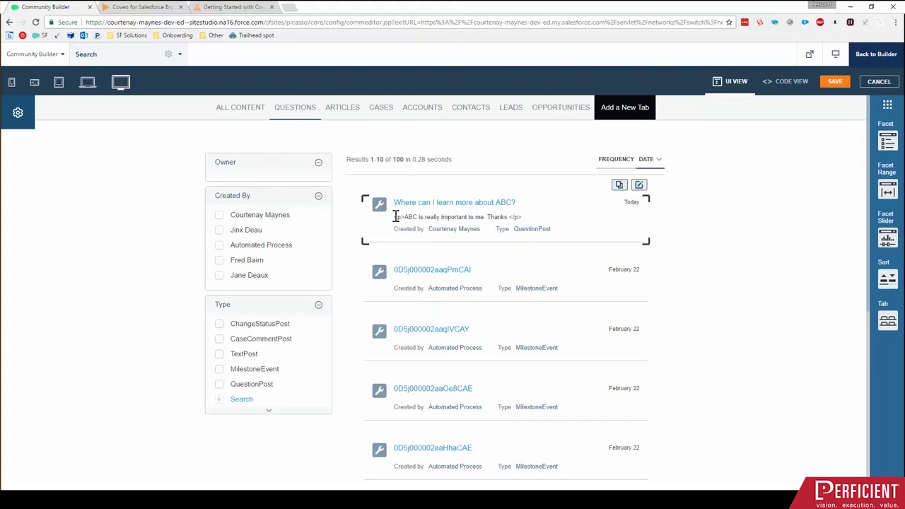
click(639, 185)
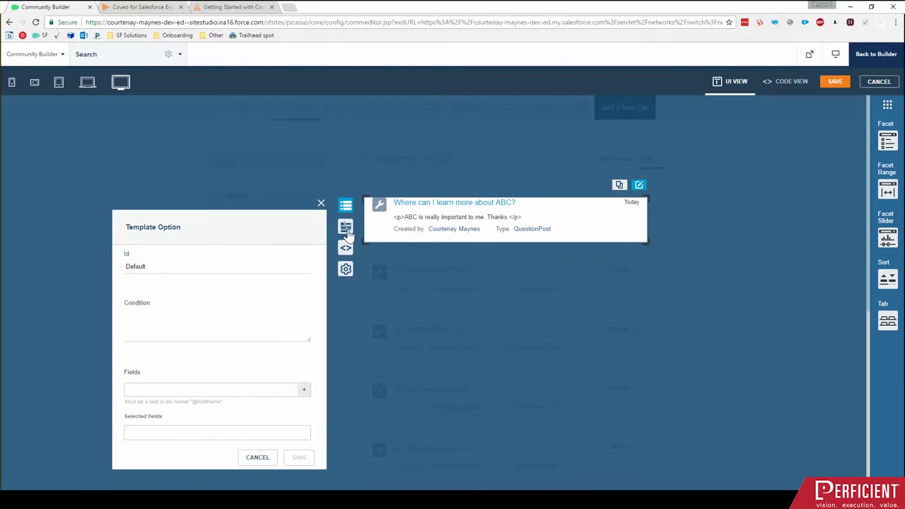
click(346, 230)
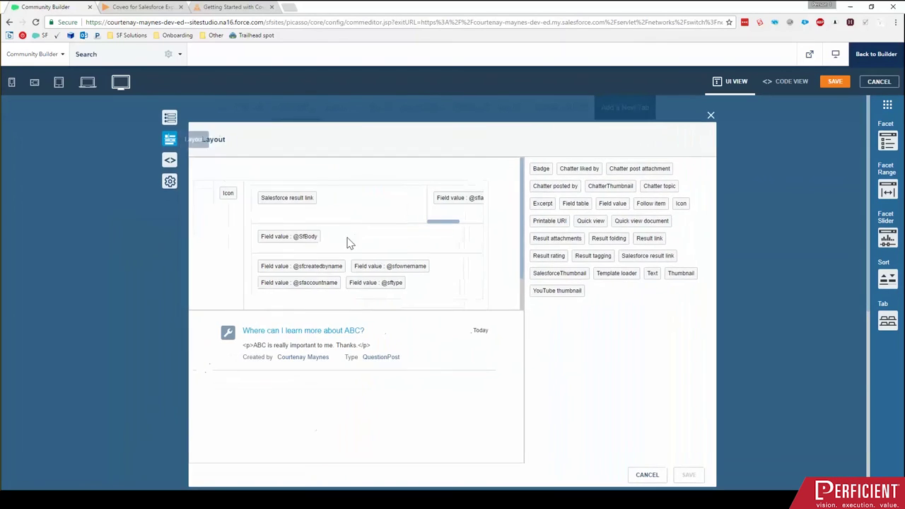
click(355, 285)
click(297, 239)
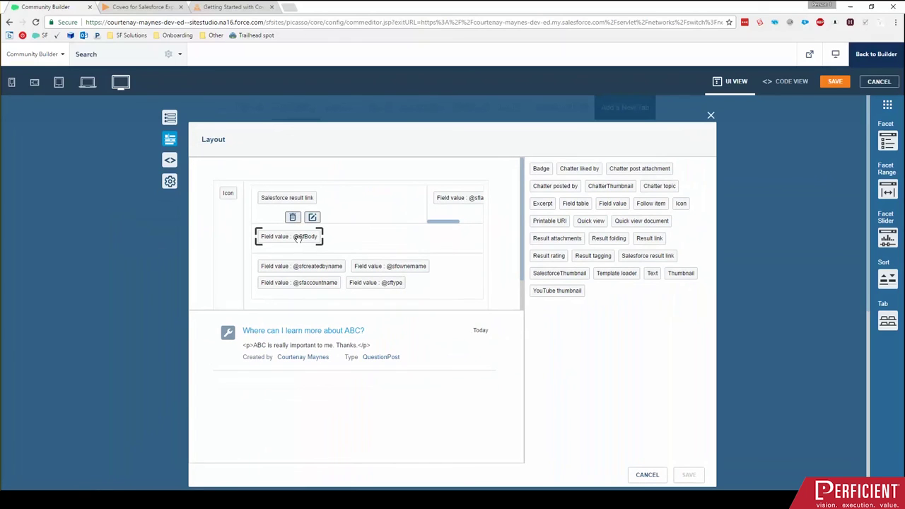
click(312, 218)
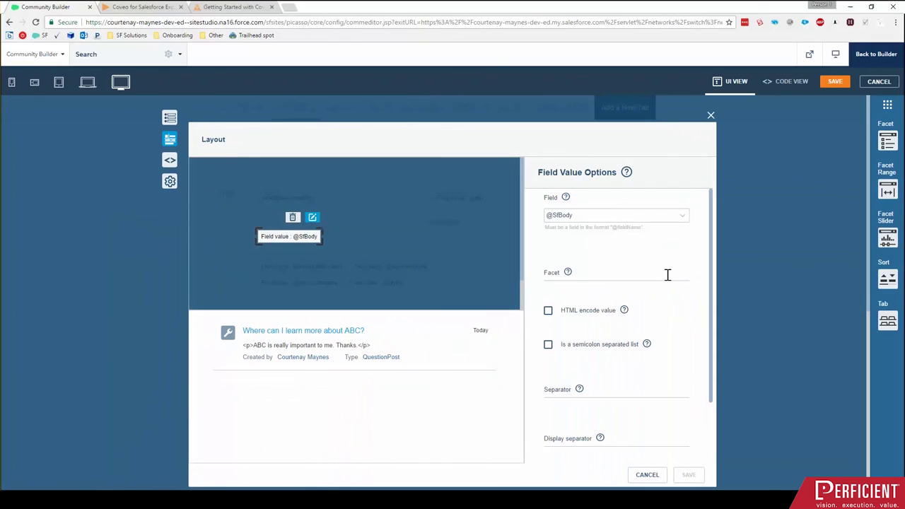
click(548, 312)
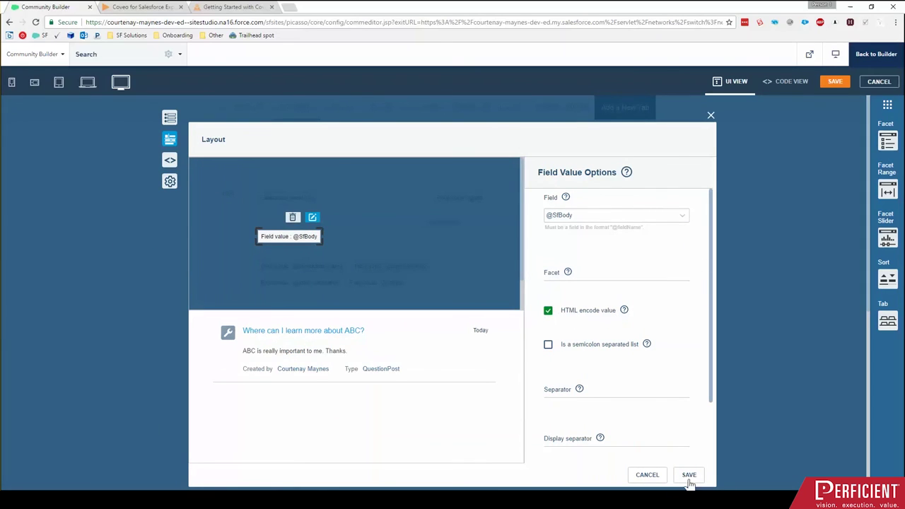
click(690, 480)
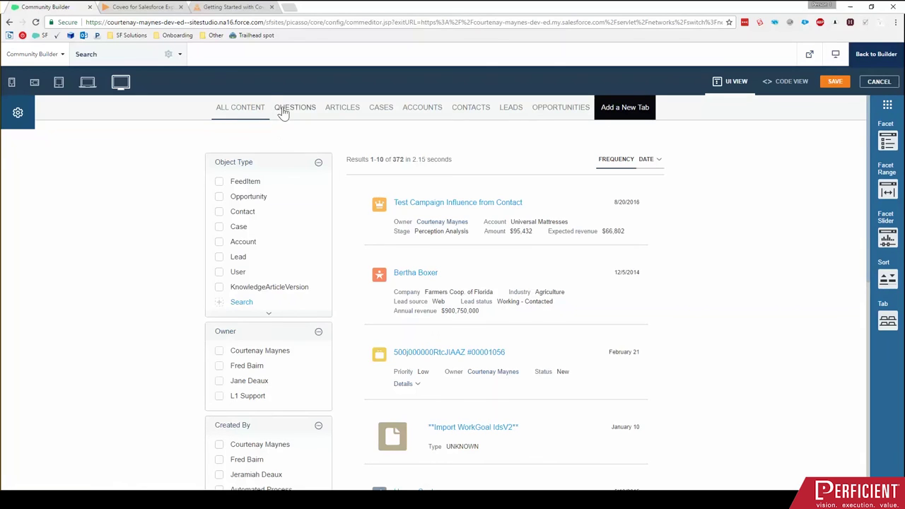
click(284, 113)
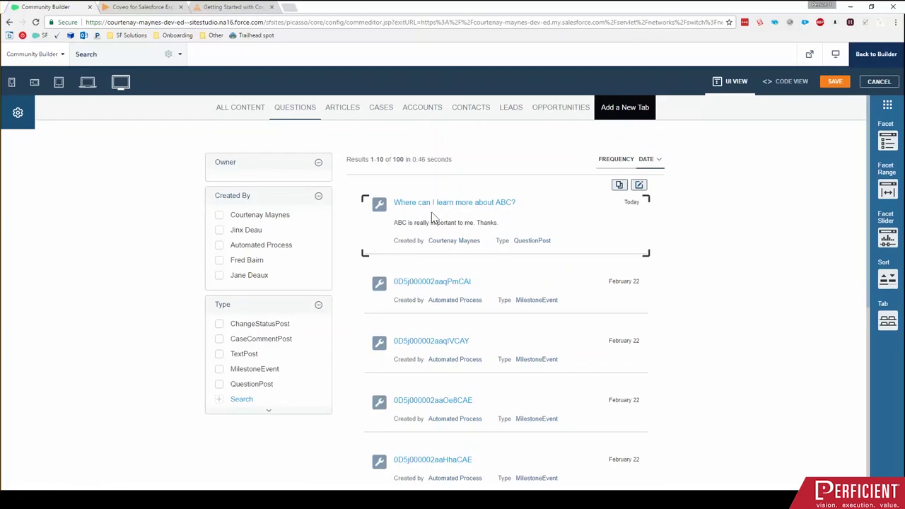
- Add a ChatterThumbnail to the question result's icon column and delete the old Icon component
click(640, 185)
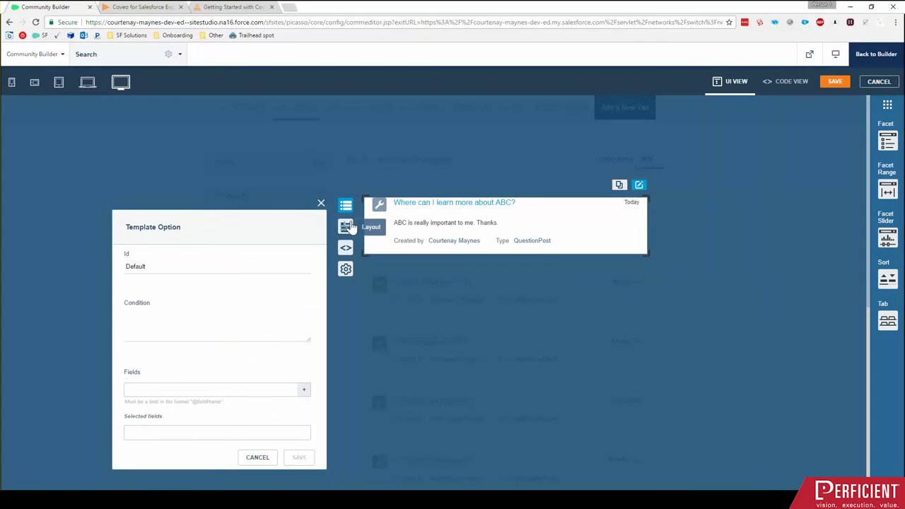
click(345, 228)
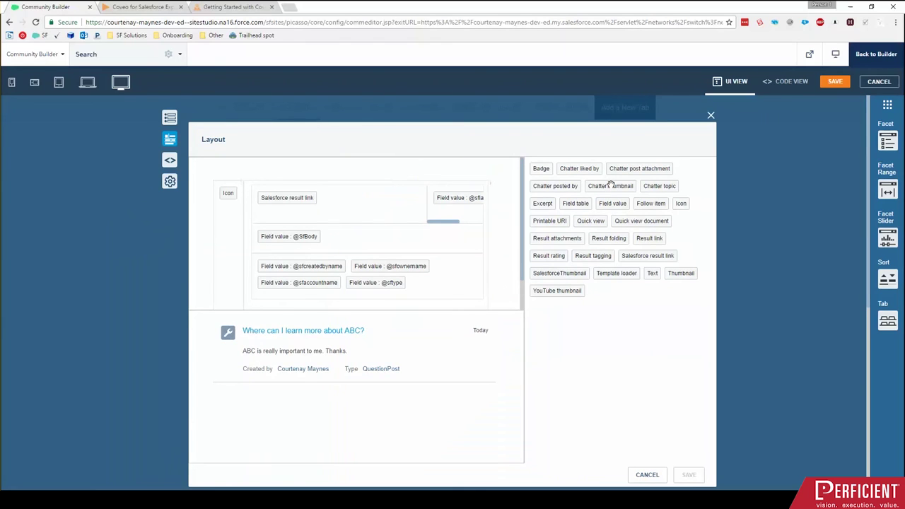
drag(610, 186, 238, 211)
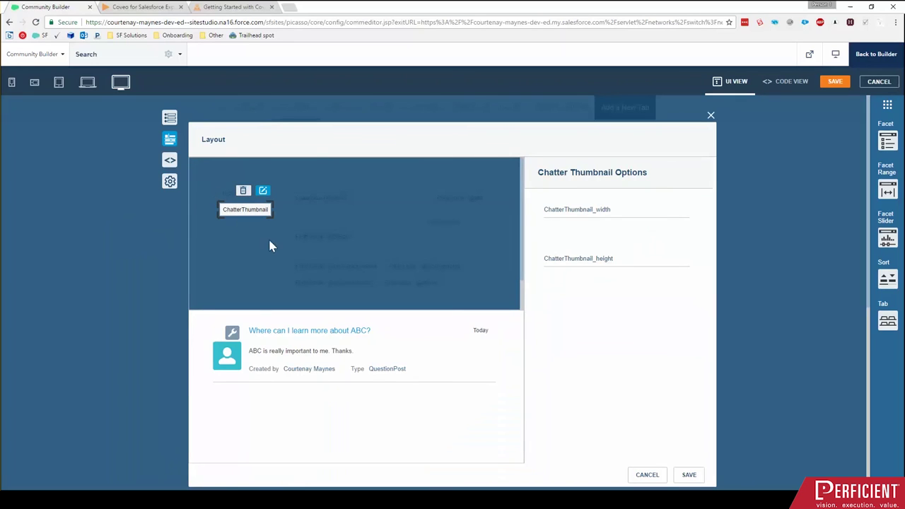
click(227, 194)
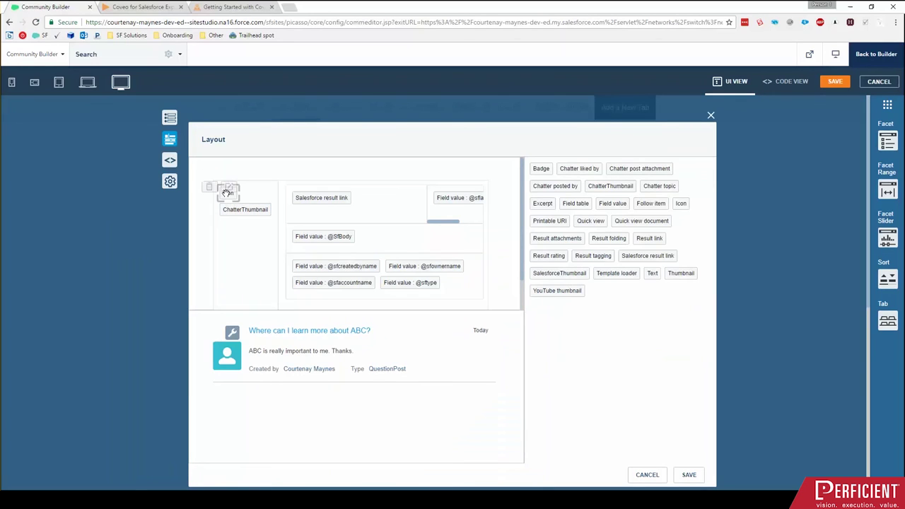
click(209, 174)
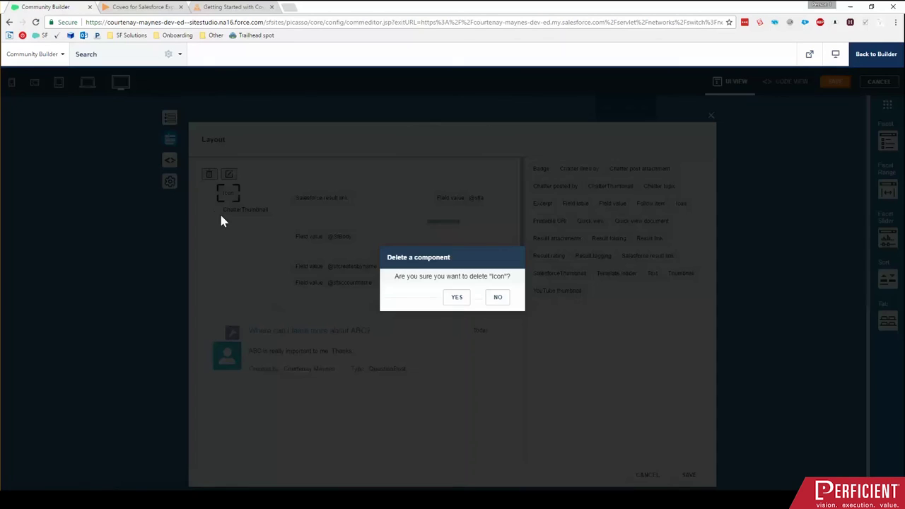
click(456, 297)
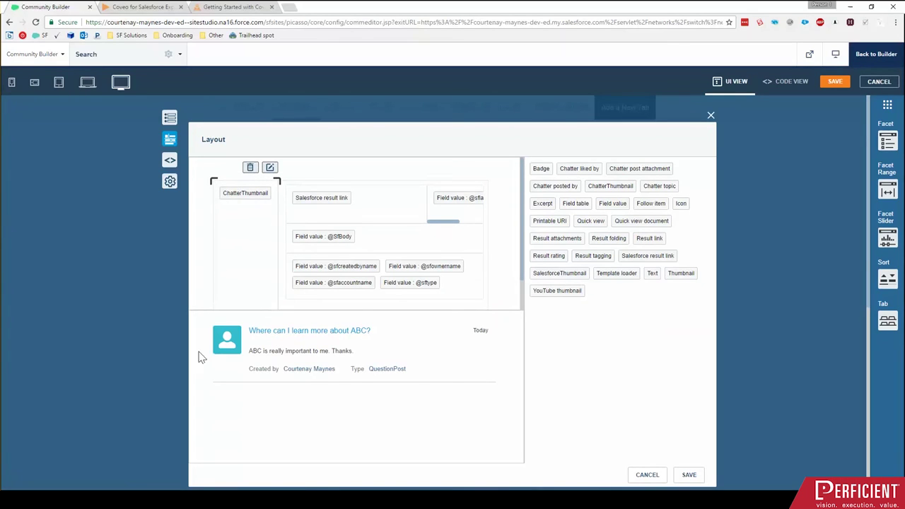
- Open the thumbnail's format settings, back out of them, and save the layout
click(269, 167)
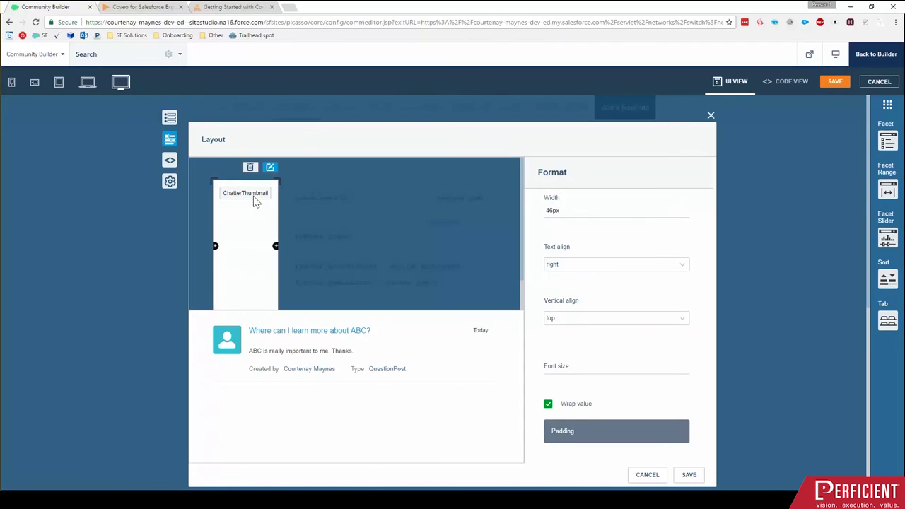
key(Escape)
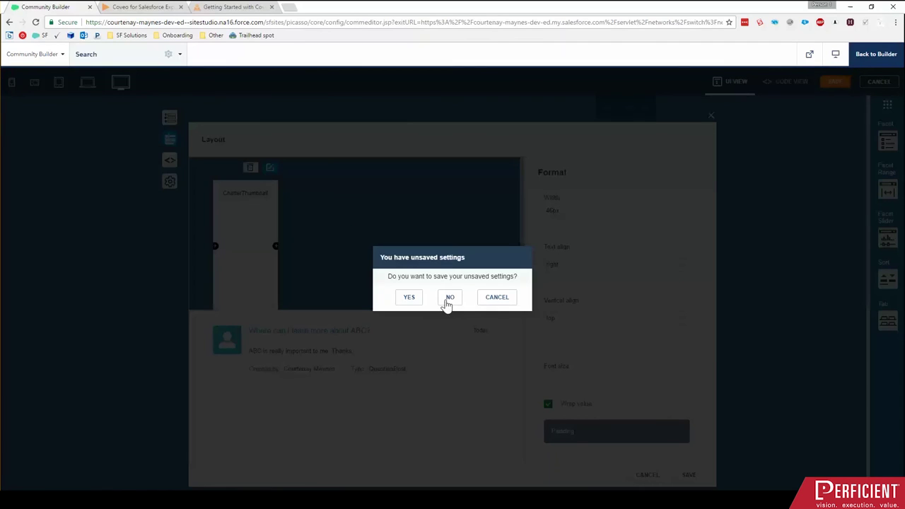
click(493, 302)
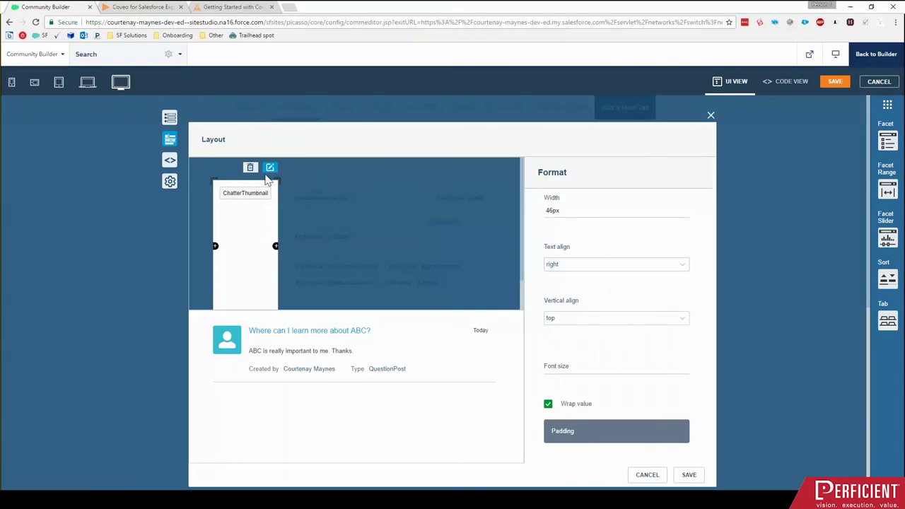
key(Escape)
click(495, 299)
click(682, 475)
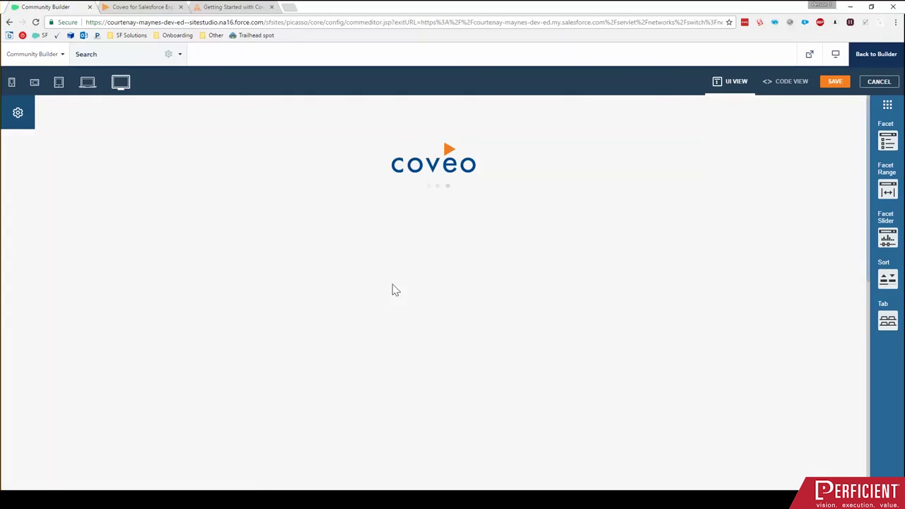
- Show the Questions tab results sorted by date, each displaying its Chatter thumbnail
click(297, 108)
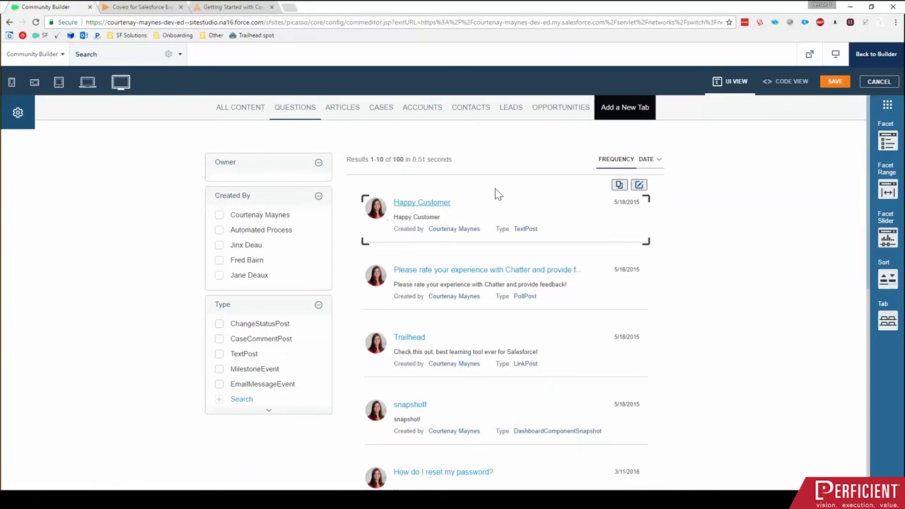
click(662, 159)
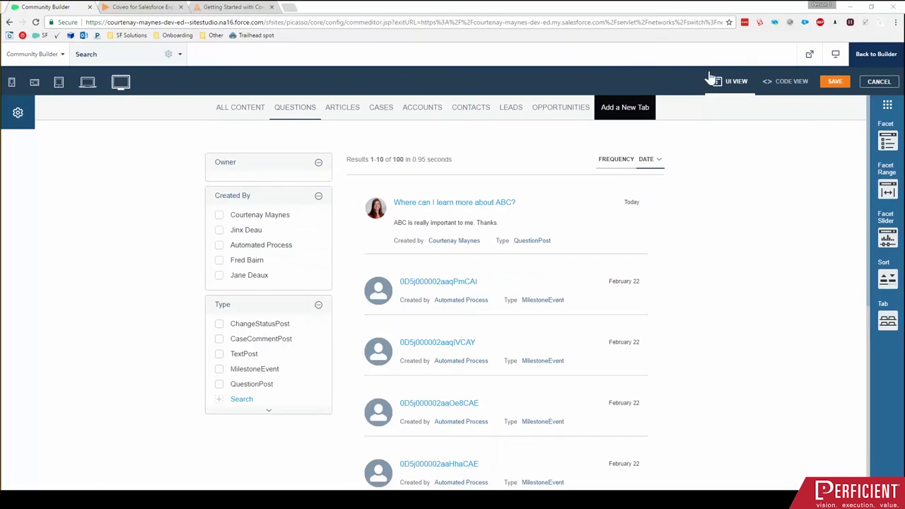
- Switch to Code View and scroll the HTML markup down to the result templates and back
click(797, 85)
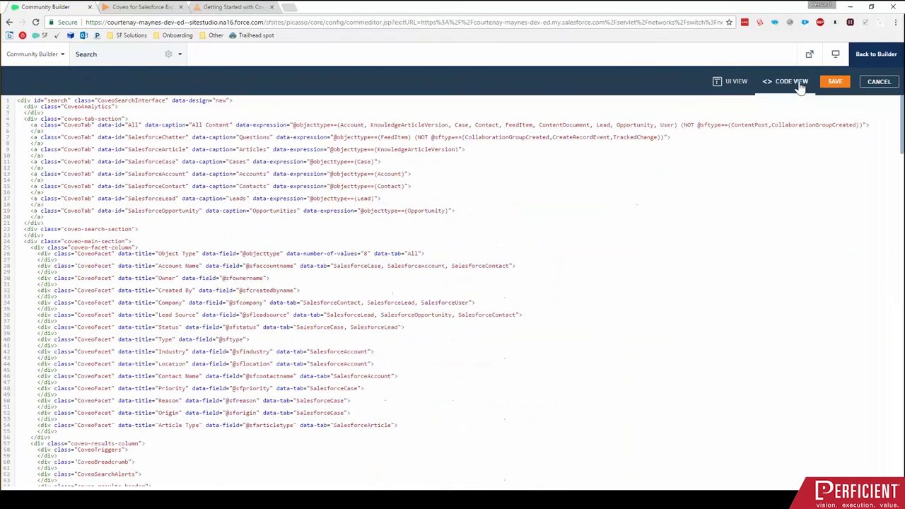
scroll(408, 237, down, 15)
scroll(405, 228, up, 10)
scroll(400, 231, up, 6)
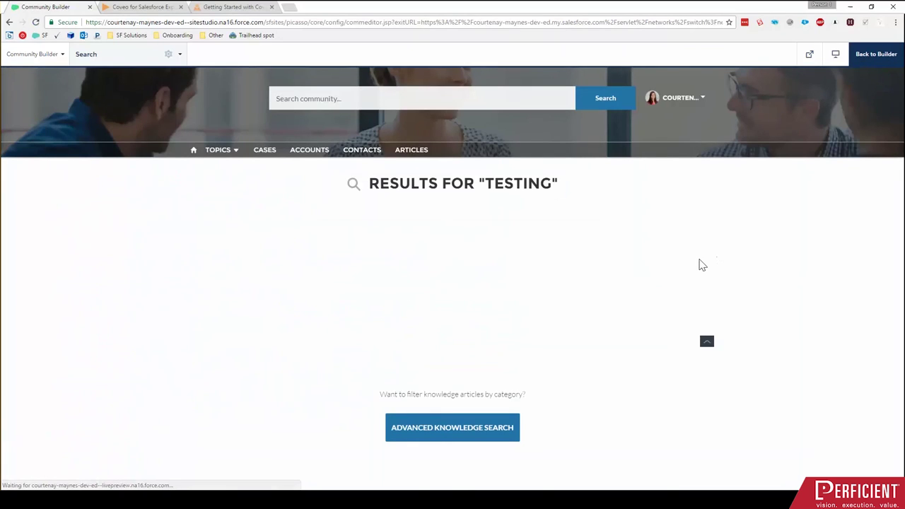
- Switch the community results page to the Articles tab and scroll through its results
scroll(679, 176, down, 2)
scroll(306, 242, up, 2)
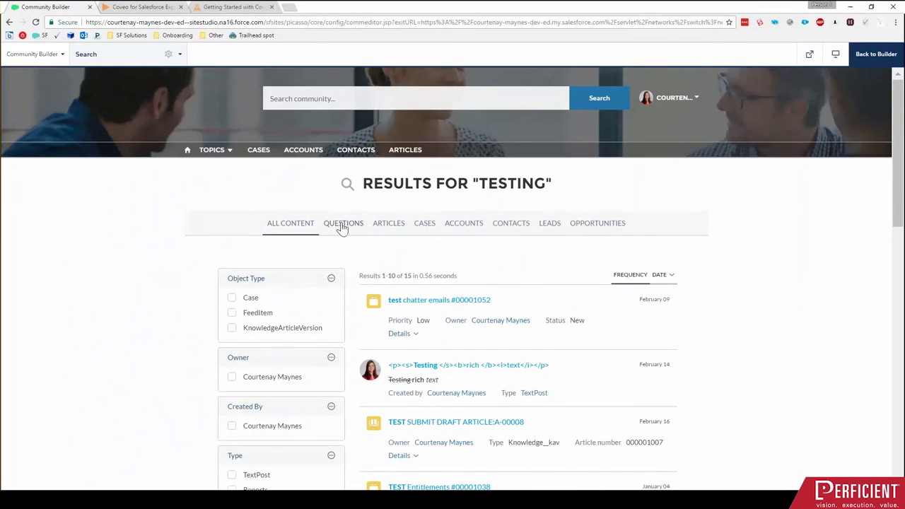
click(389, 226)
scroll(440, 269, down, 2)
scroll(440, 267, up, 1)
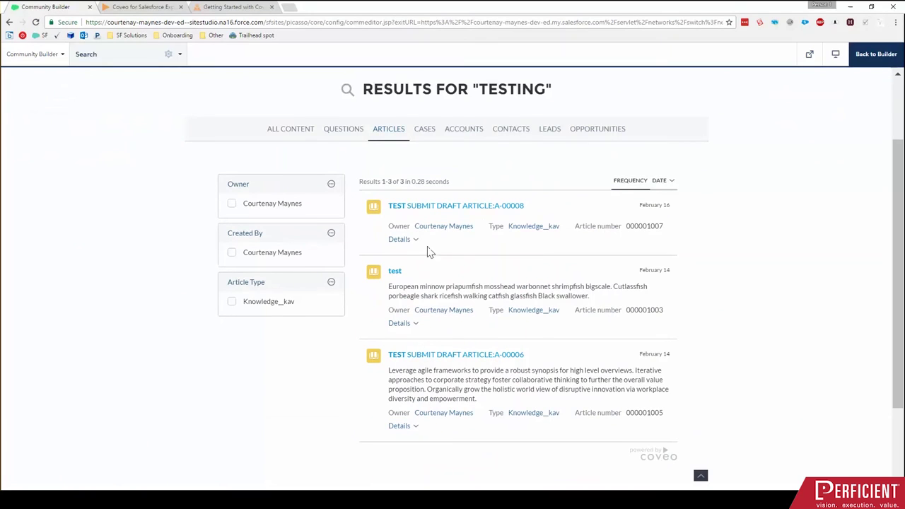
scroll(359, 168, up, 3)
- Apply and then clear a Created By facet filter on the Articles results
click(356, 94)
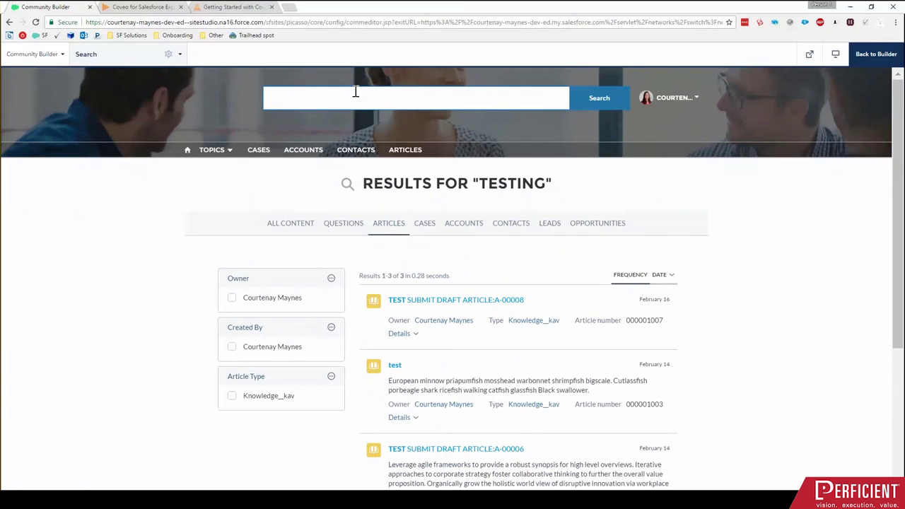
click(229, 349)
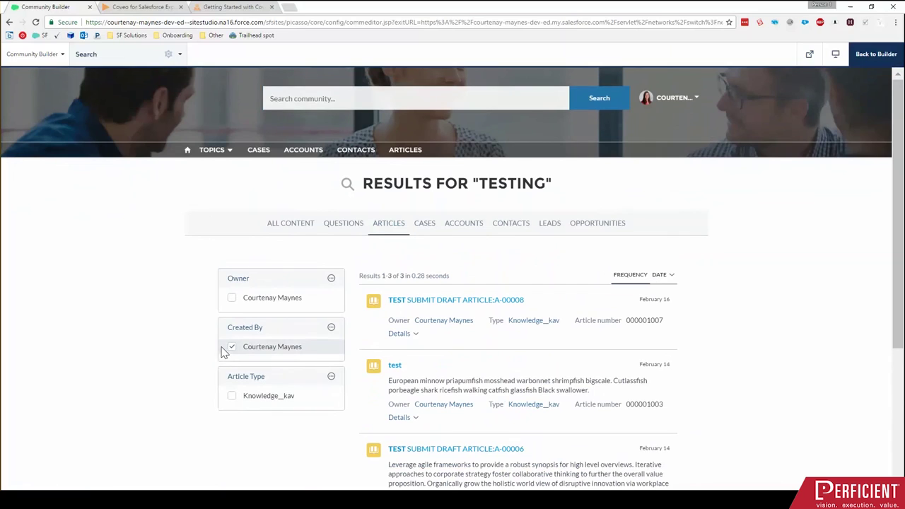
click(223, 354)
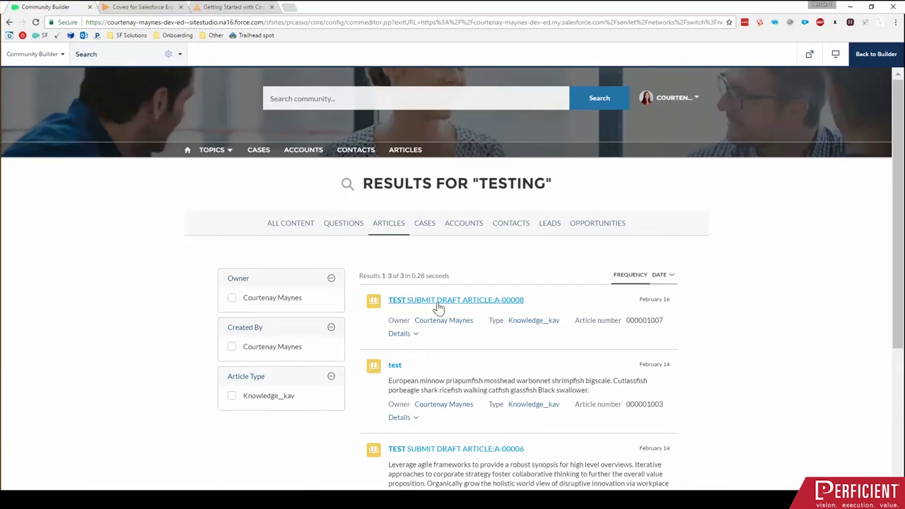
scroll(393, 297, down, 2)
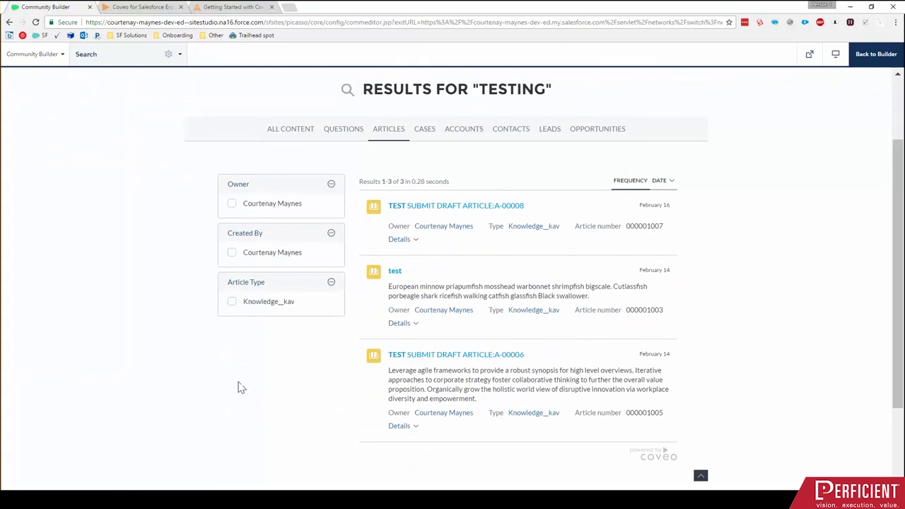
scroll(448, 275, up, 2)
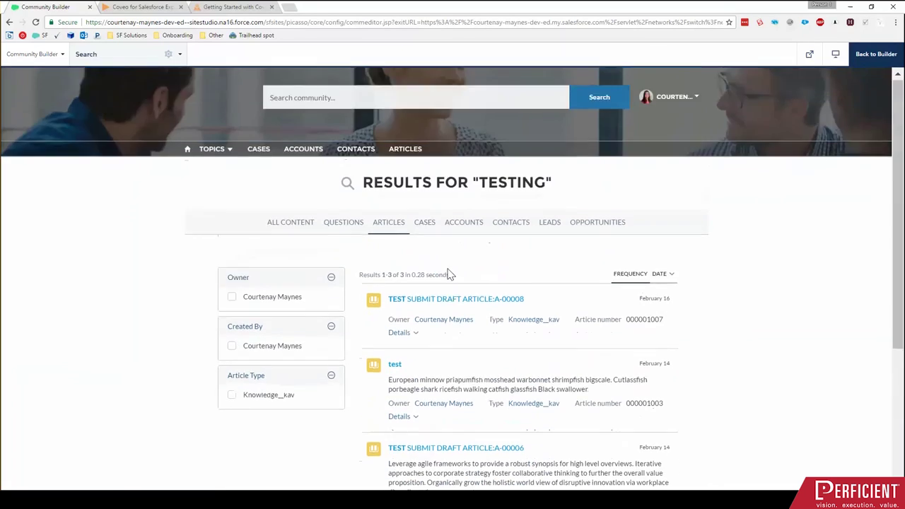